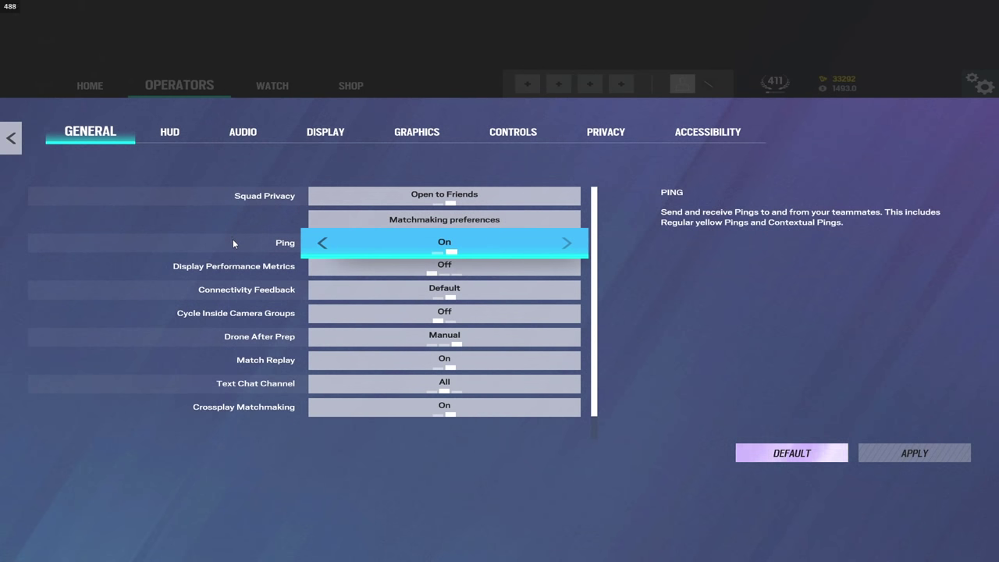
Review the general settings, from squad privacy through to crossplay communication
scroll(234, 260, "down", 1)
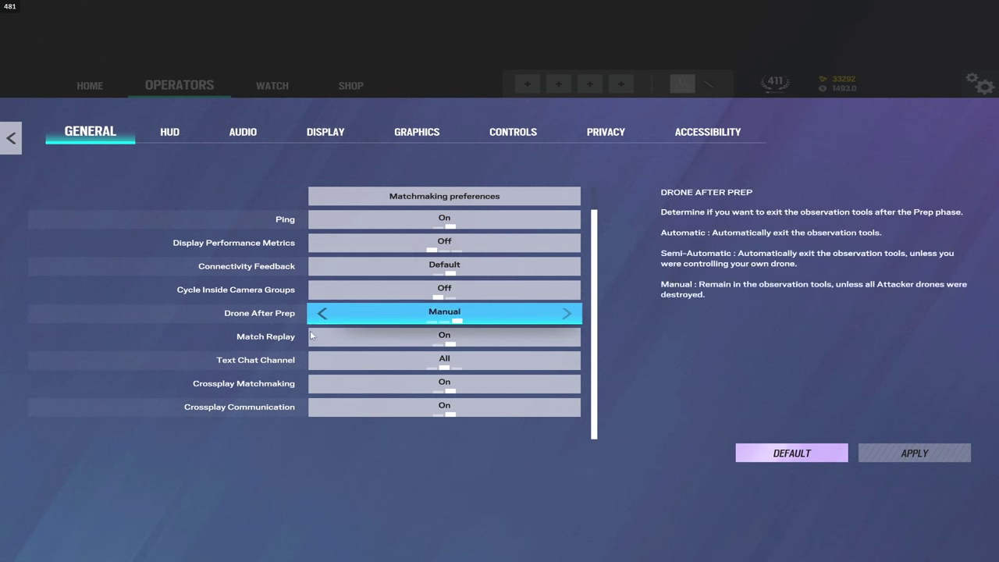
scroll(289, 351, "up", 1)
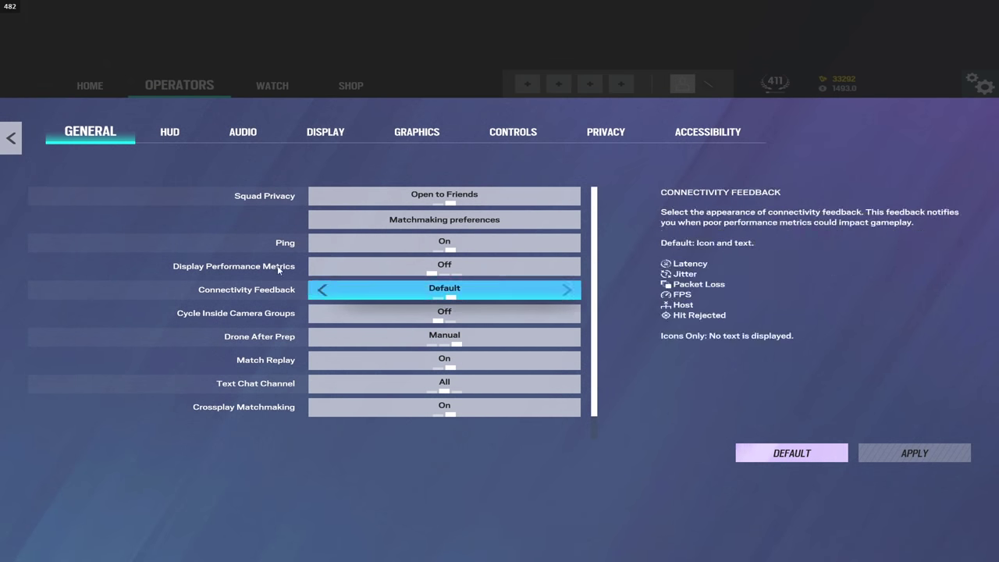
Examine the HUD settings for the compass, equipment and player status
left_click(171, 134)
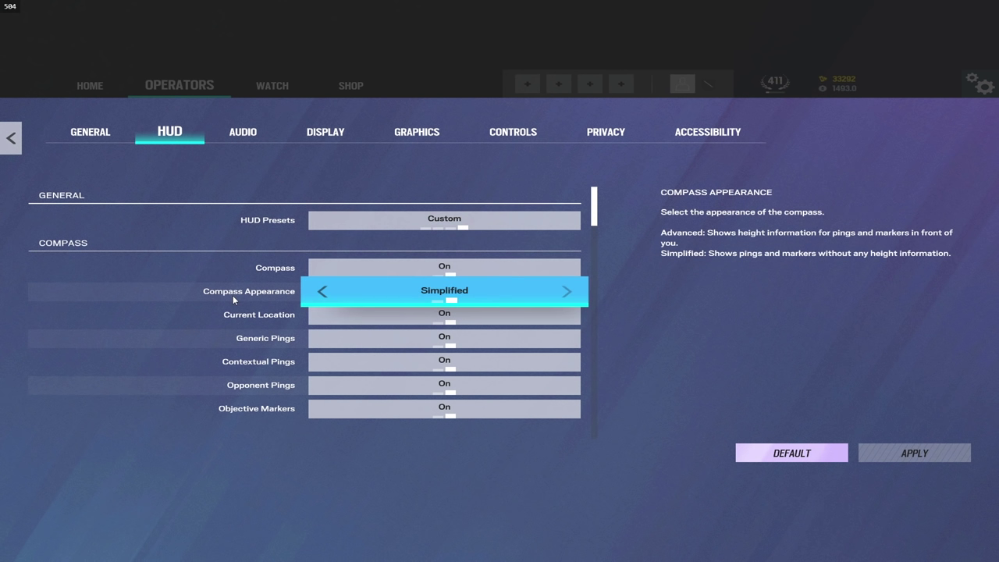
scroll(233, 295, "down", 1)
scroll(209, 324, "down", 3)
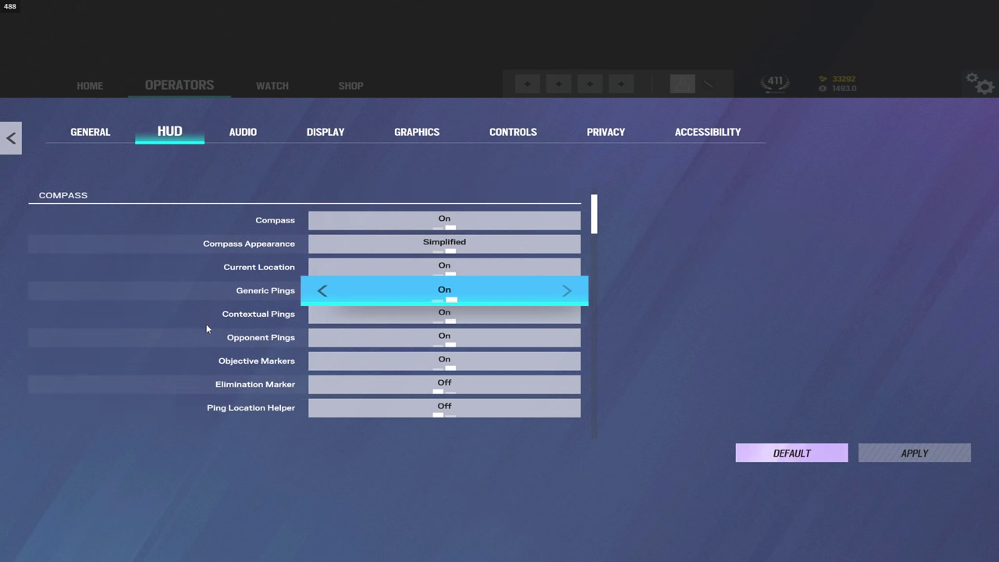
scroll(201, 327, "down", 2)
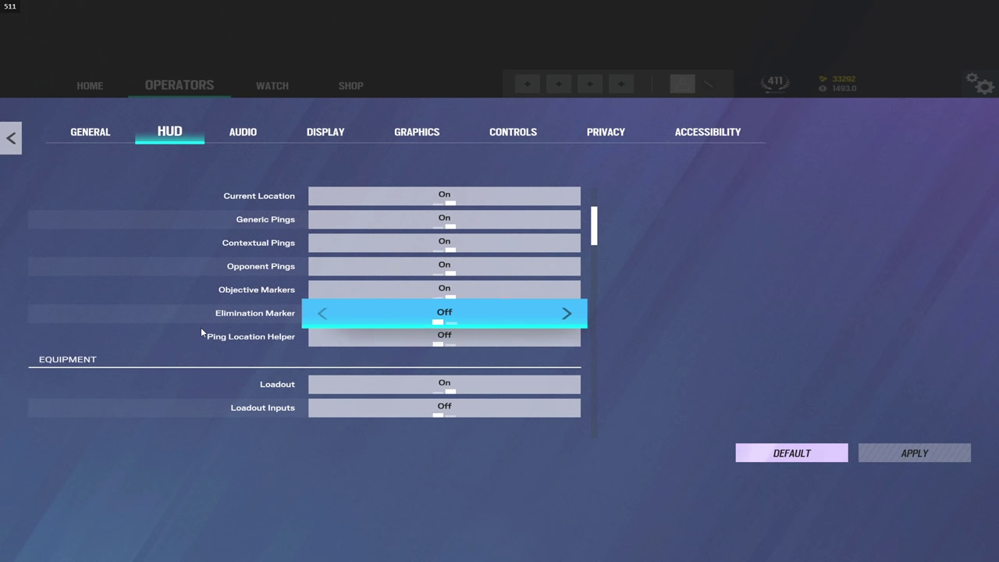
scroll(194, 326, "down", 1)
scroll(195, 326, "down", 4)
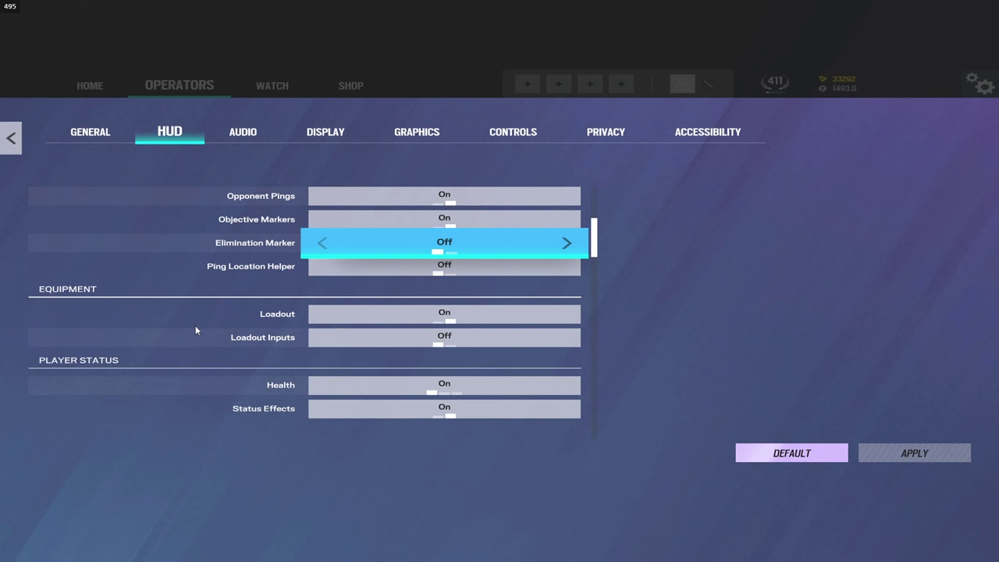
scroll(196, 330, "down", 3)
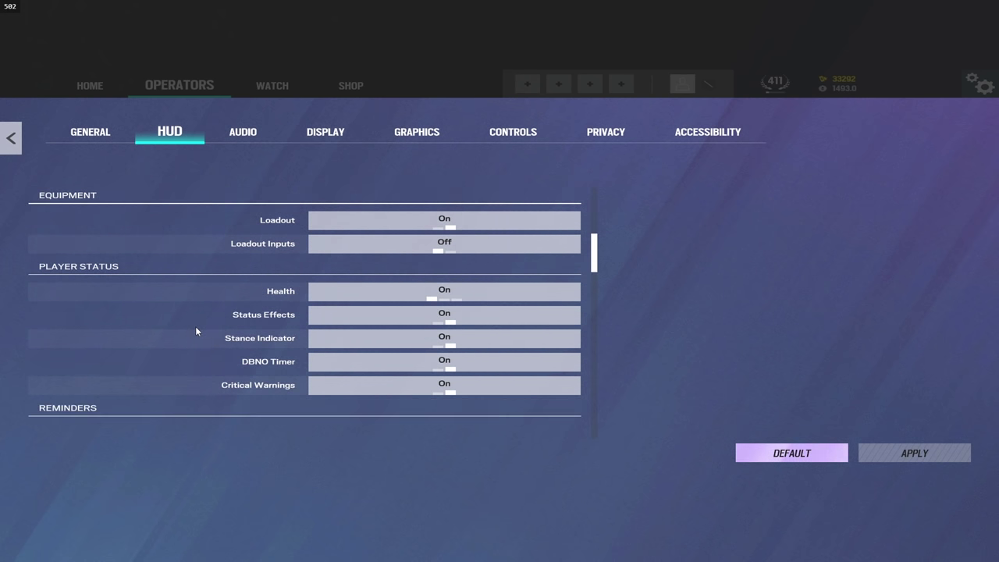
scroll(195, 330, "down", 4)
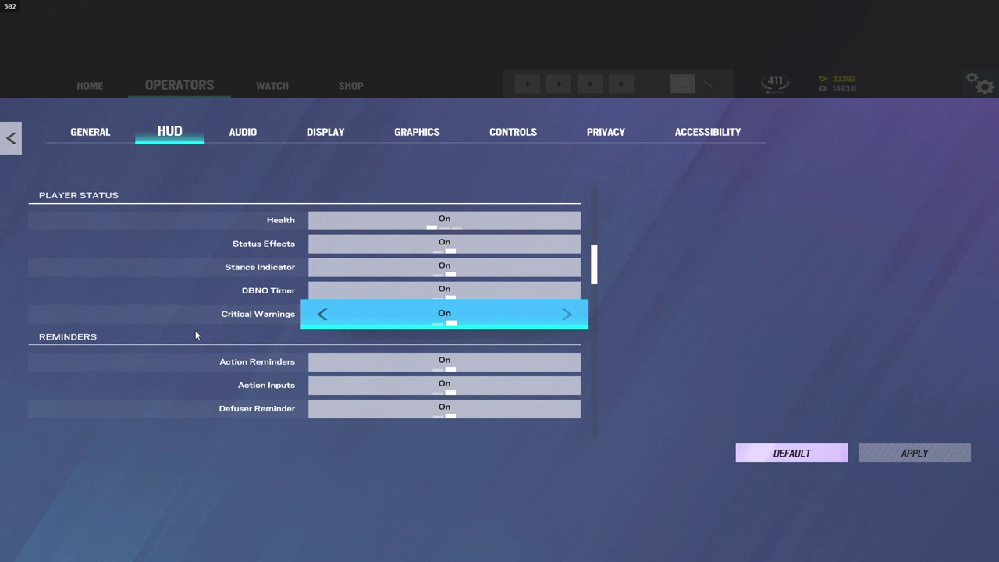
Examine the remaining HUD settings, covering reminders, reticle, environment, match information and other options
scroll(195, 331, "down", 1)
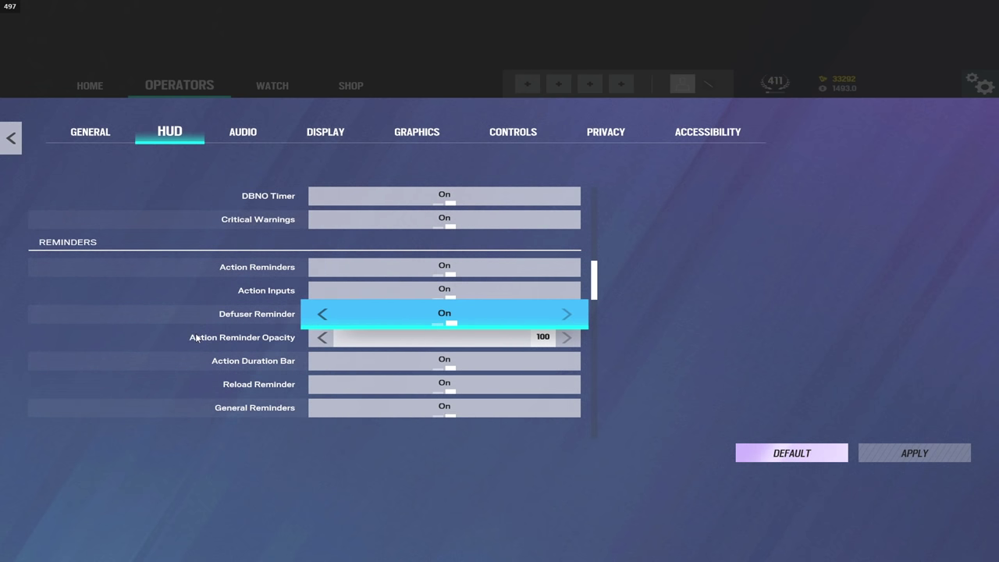
scroll(187, 339, "down", 2)
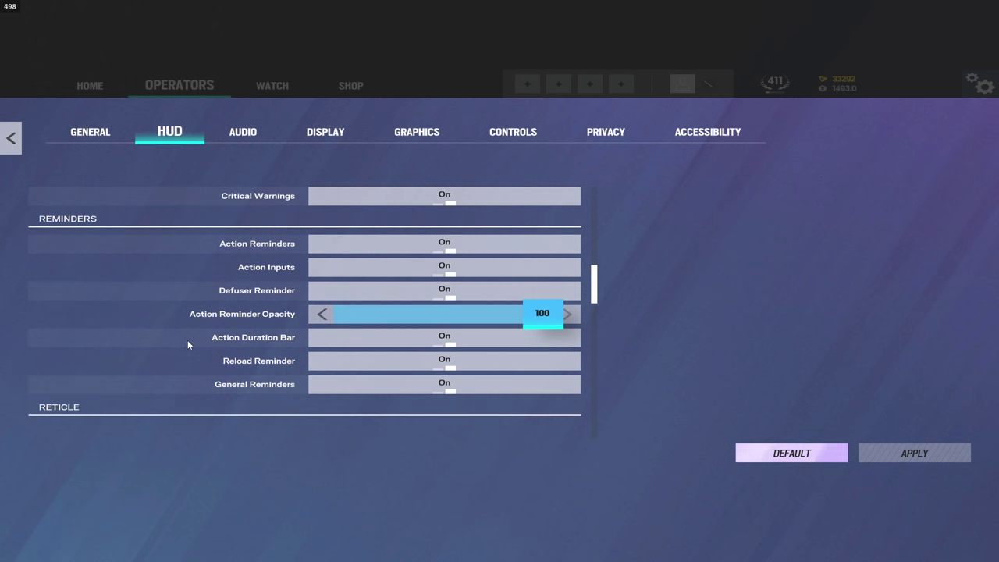
scroll(186, 342, "down", 4)
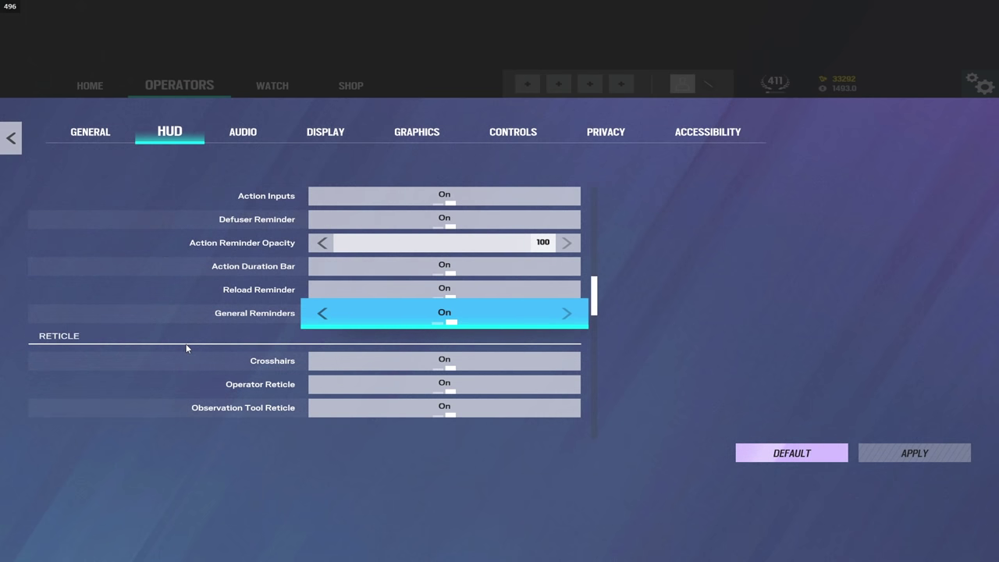
scroll(184, 347, "down", 3)
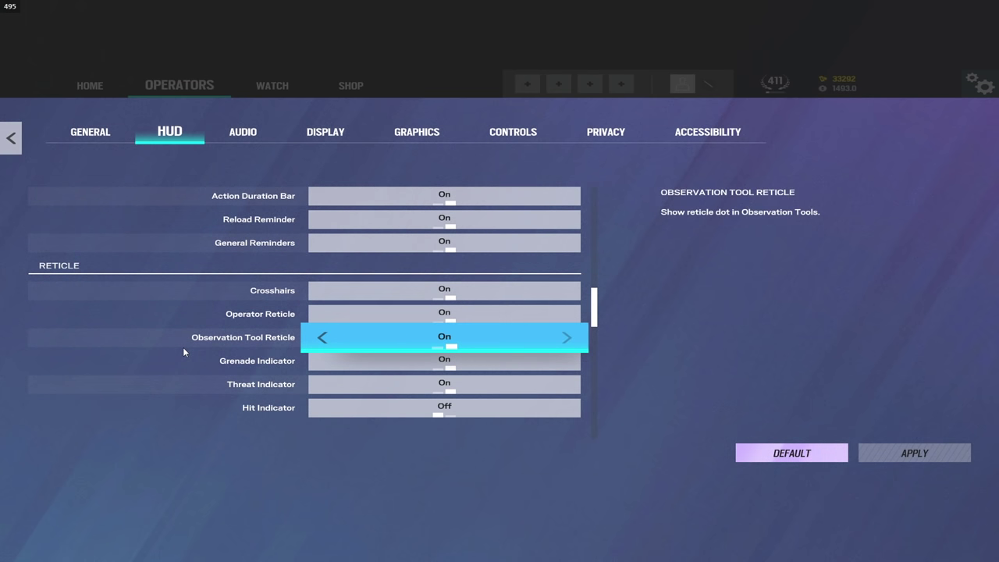
scroll(181, 353, "down", 3)
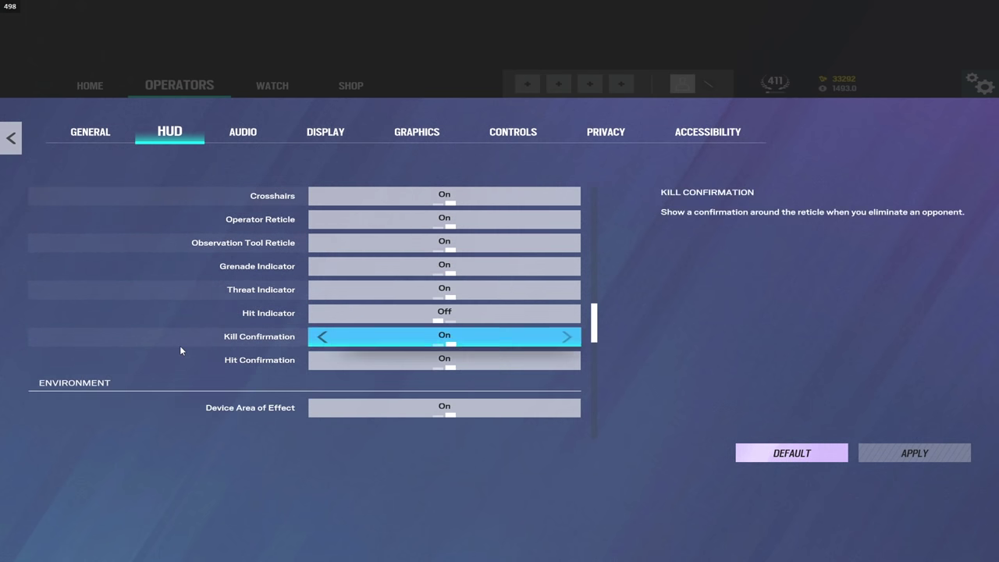
scroll(179, 352, "down", 1)
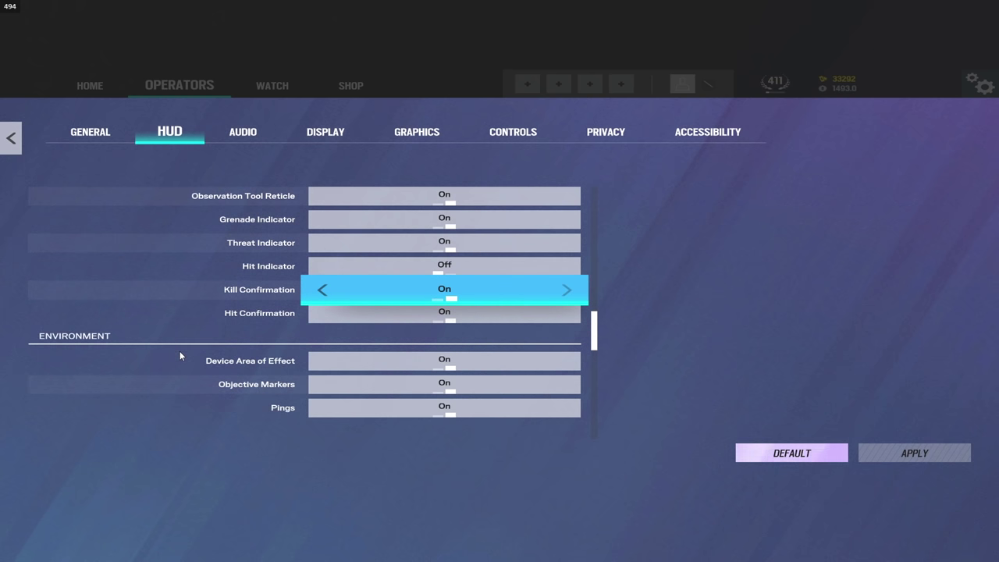
scroll(179, 351, "down", 3)
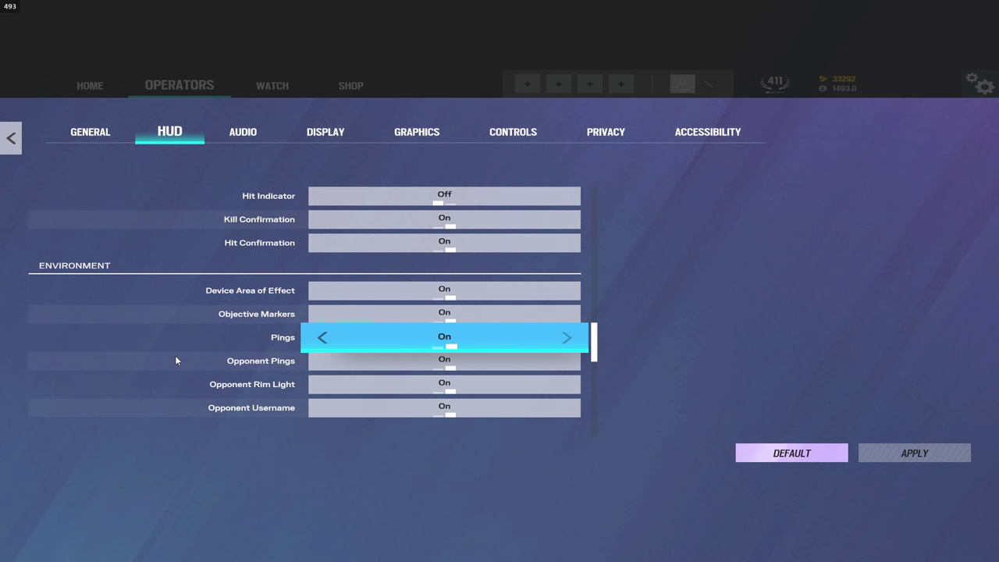
scroll(175, 355, "down", 4)
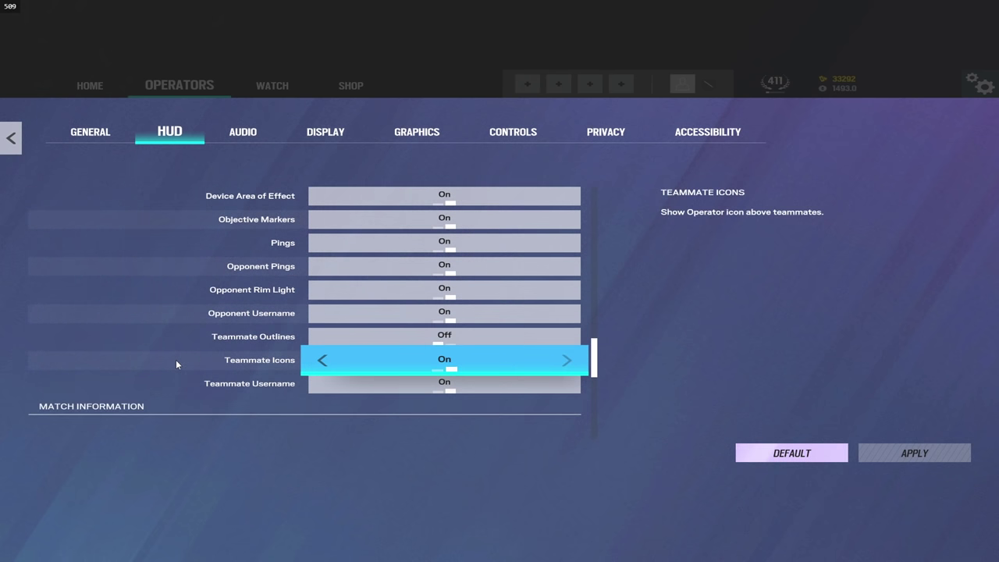
scroll(176, 361, "down", 6)
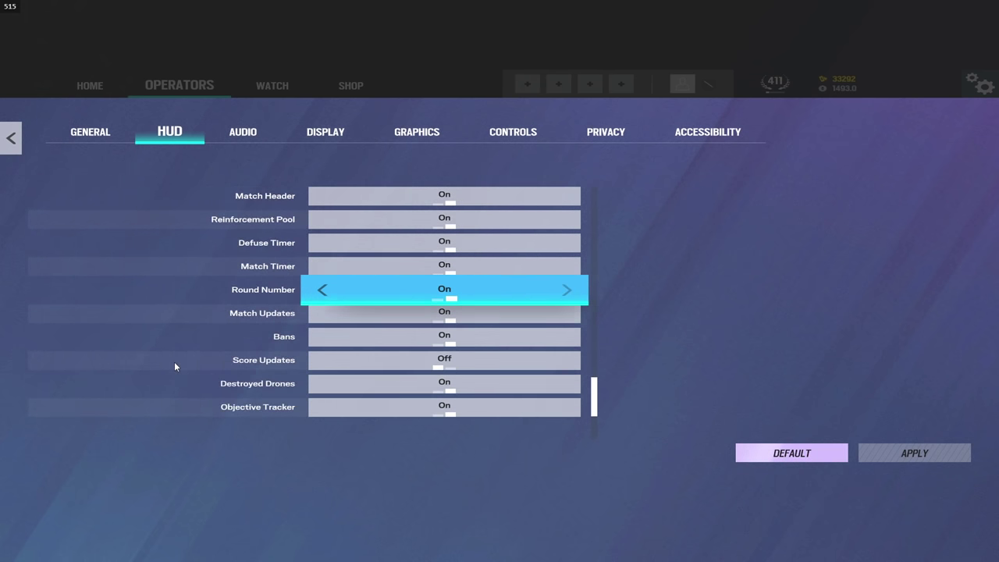
scroll(176, 361, "down", 7)
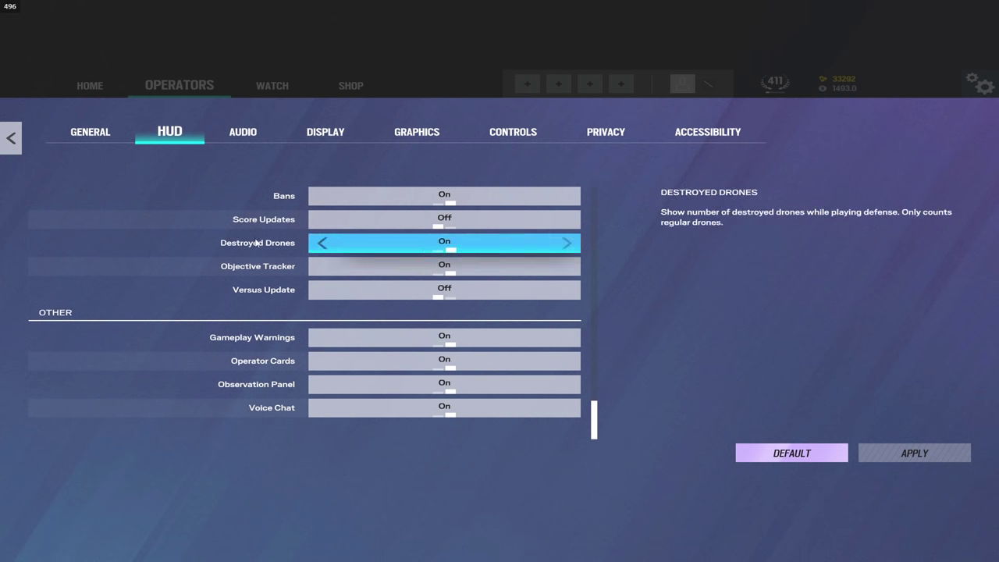
In the audio settings, try the TV and Hi-Fi dynamic range modes, returning the option to Night Mode
left_click(235, 135)
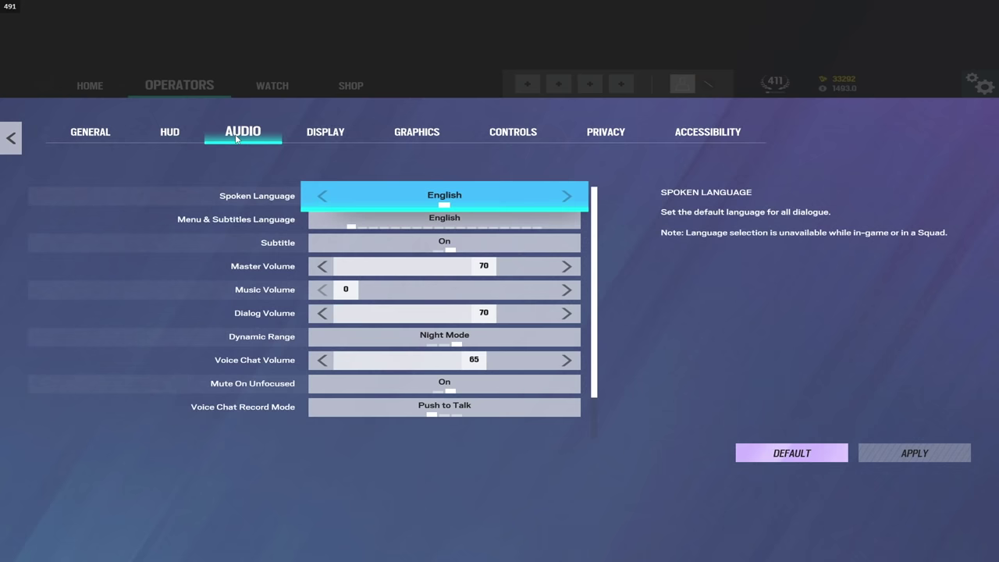
left_click(444, 346)
left_click(444, 348)
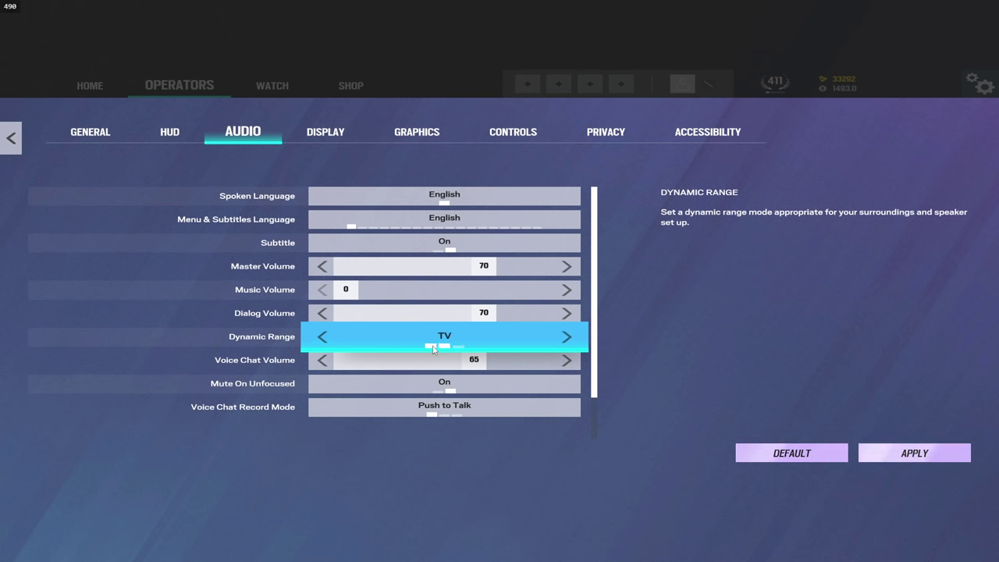
left_click(446, 348)
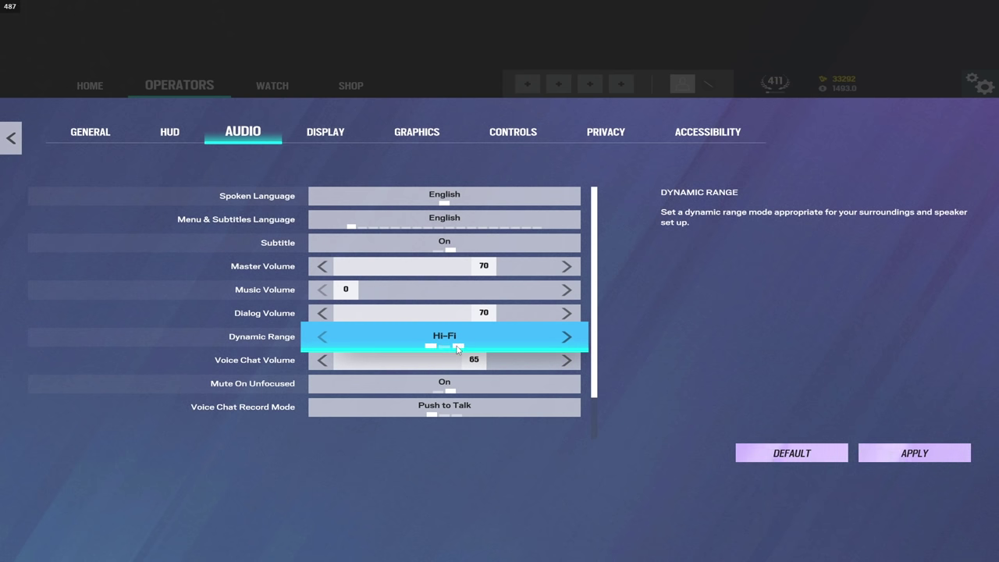
left_click(453, 346)
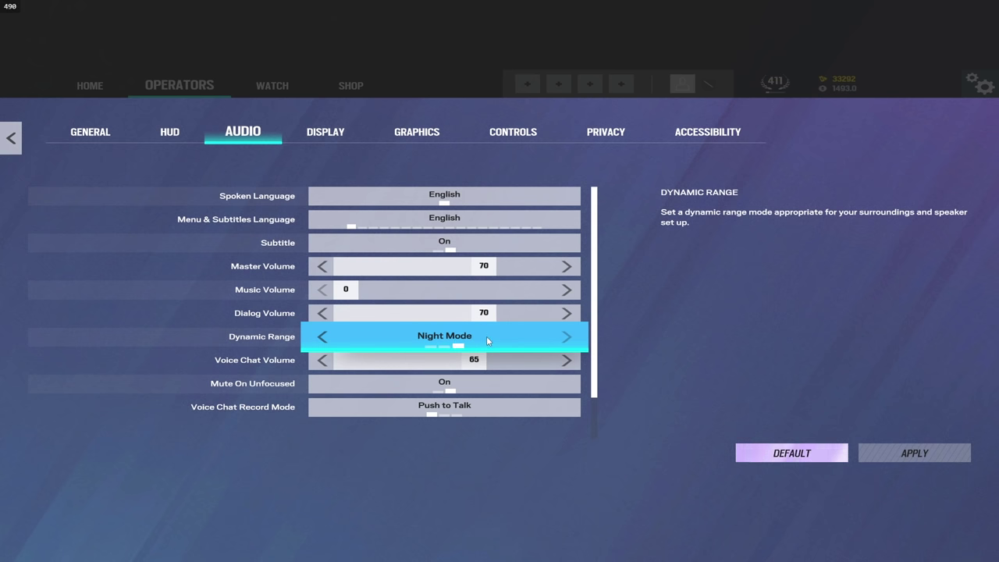
Review the remaining audio settings down to the voice chat record threshold
scroll(474, 391, "down", 1)
scroll(474, 392, "down", 1)
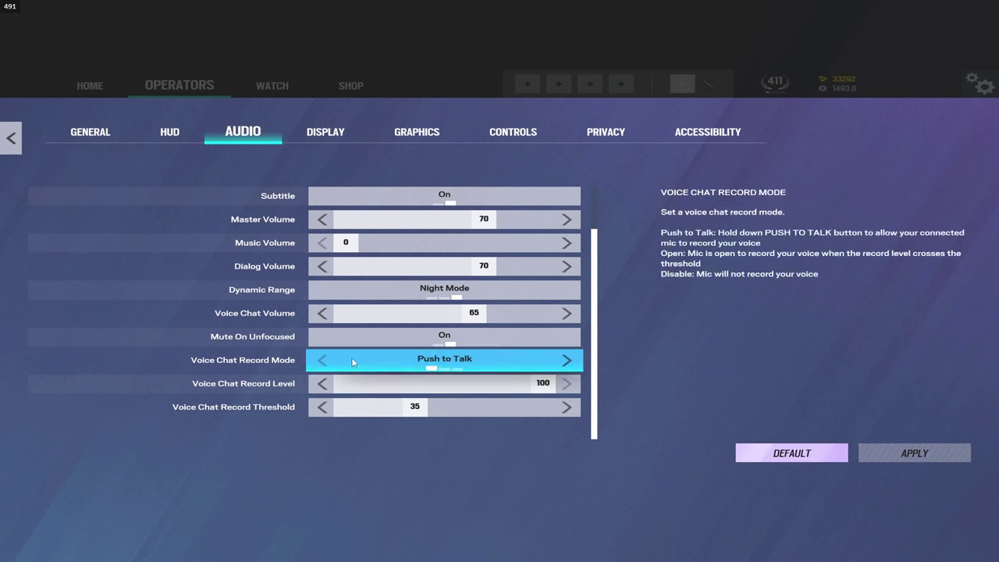
scroll(350, 346, "up", 2)
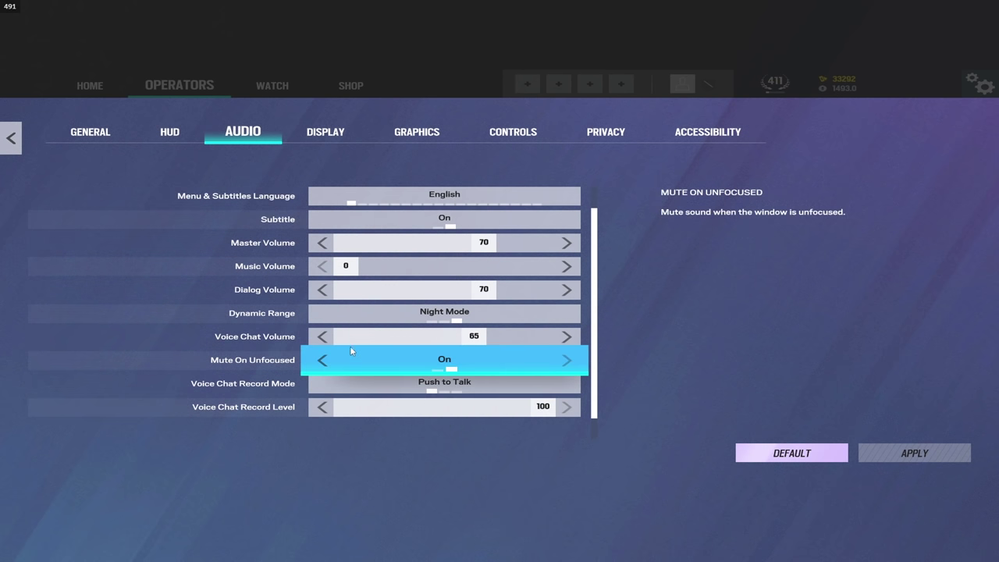
Review the display settings, including aspect ratio, FPS limit and HUD display area, and check the brightness adjustment
left_click(332, 135)
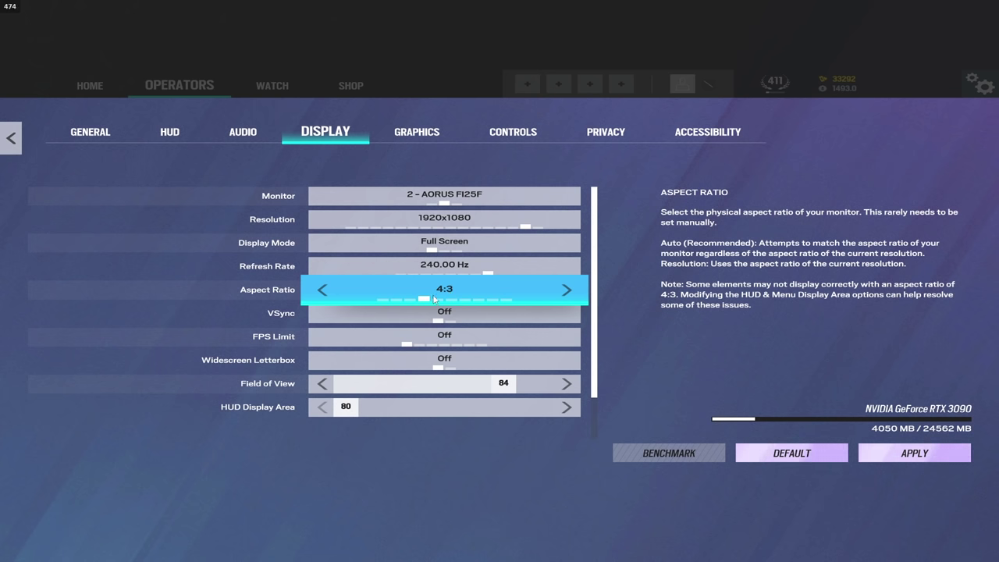
scroll(453, 292, "down", 1)
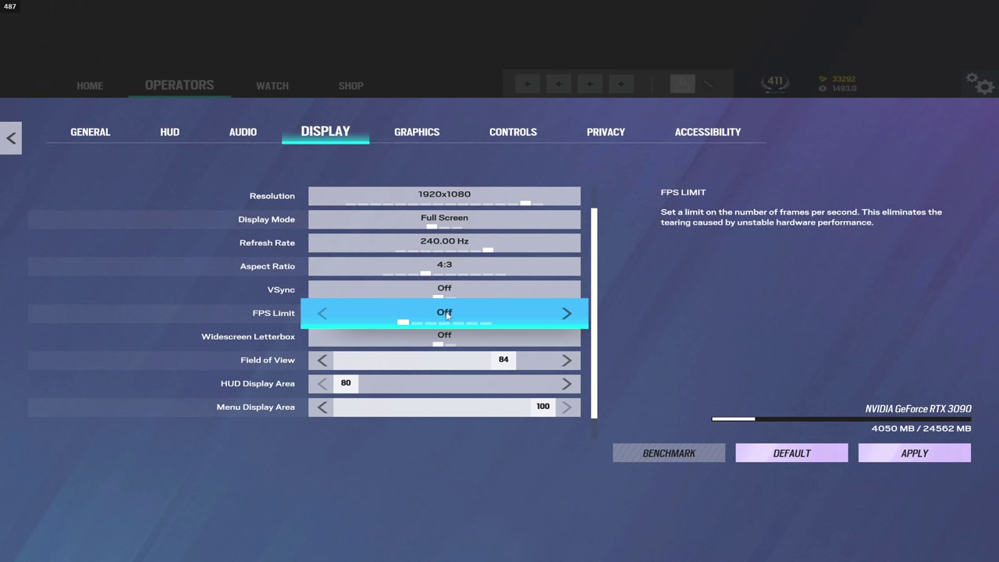
scroll(457, 329, "down", 1)
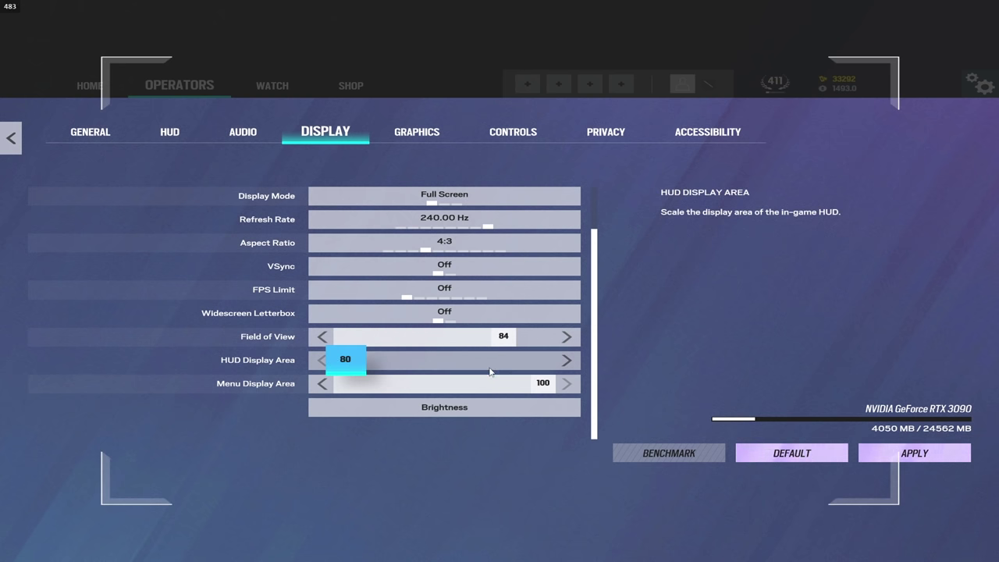
left_click(441, 409)
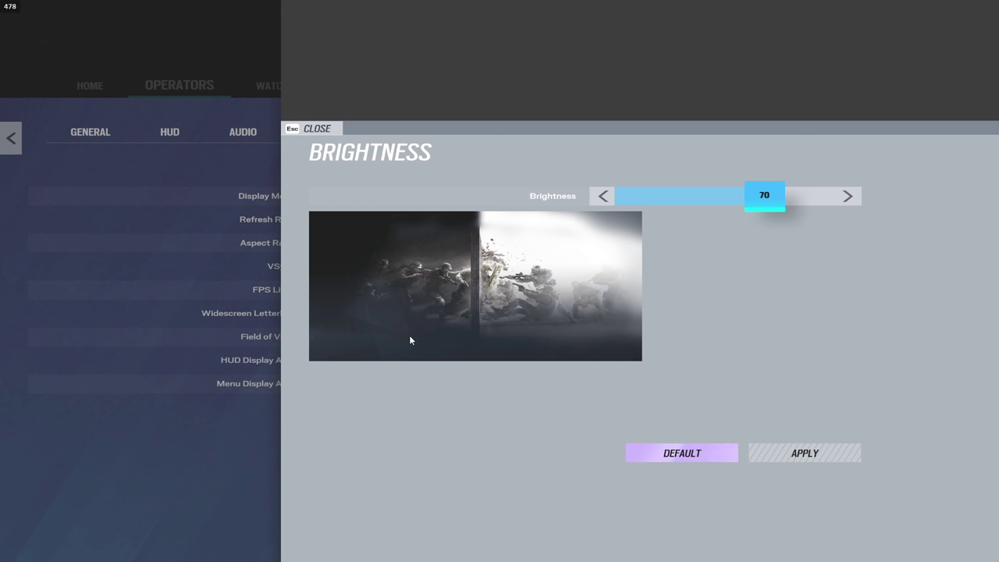
left_click(192, 286)
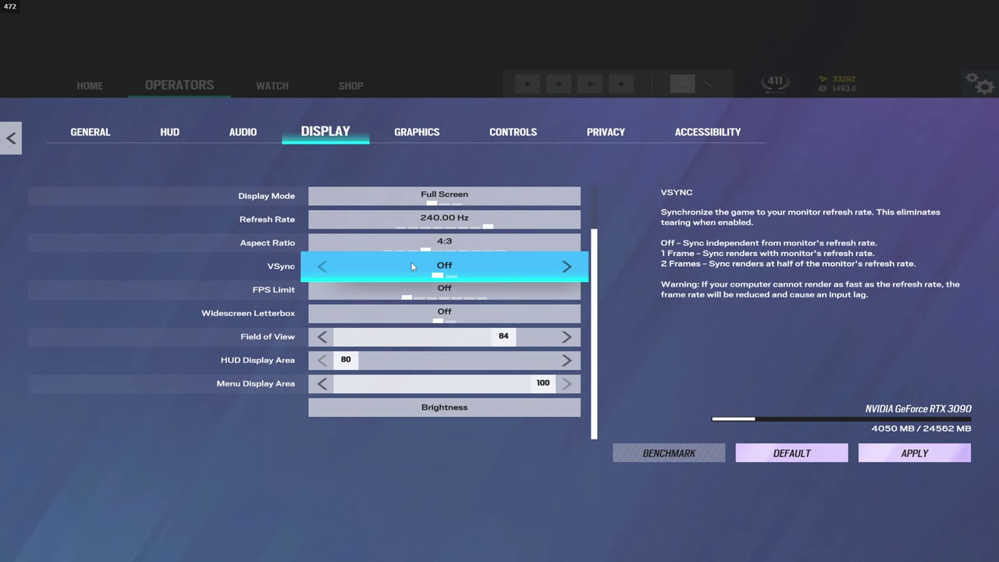
Switch to the graphics settings and decline to apply the pending display changes
left_click(434, 136)
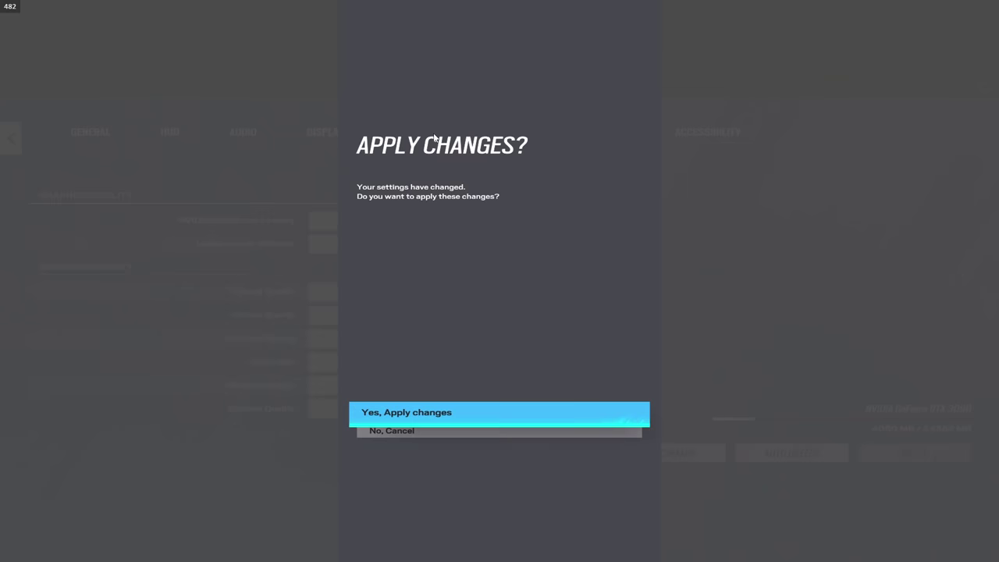
left_click(402, 429)
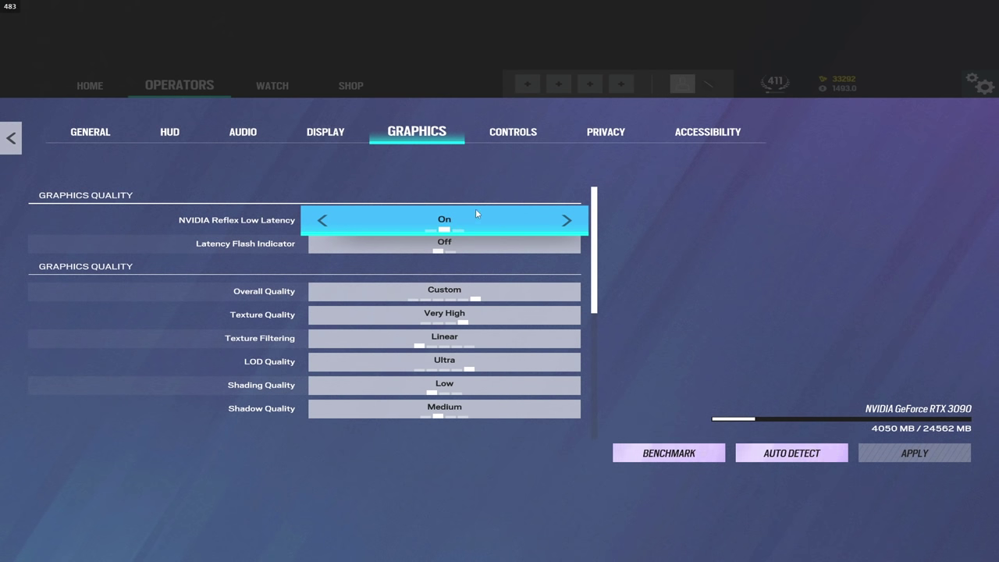
Review the graphics settings from NVIDIA Reflex Low Latency through the quality options down to T-AA Sharpness
left_click(460, 230)
left_click(451, 223)
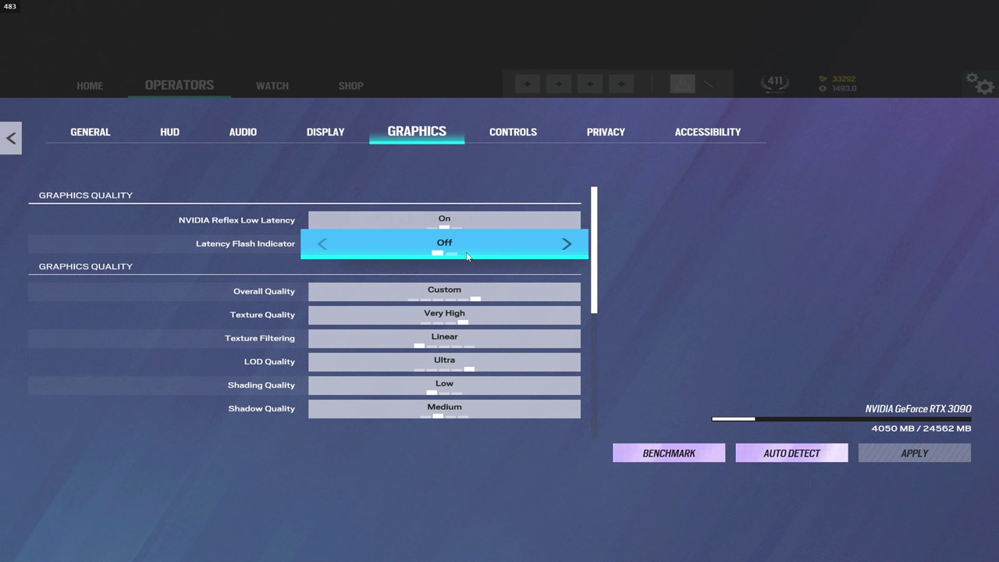
scroll(441, 273, "down", 1)
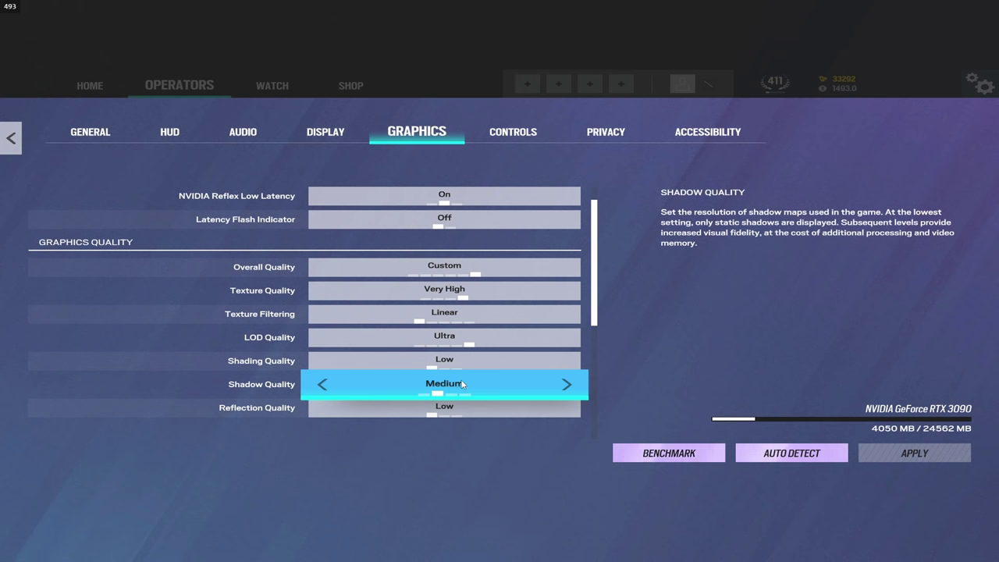
scroll(421, 385, "down", 1)
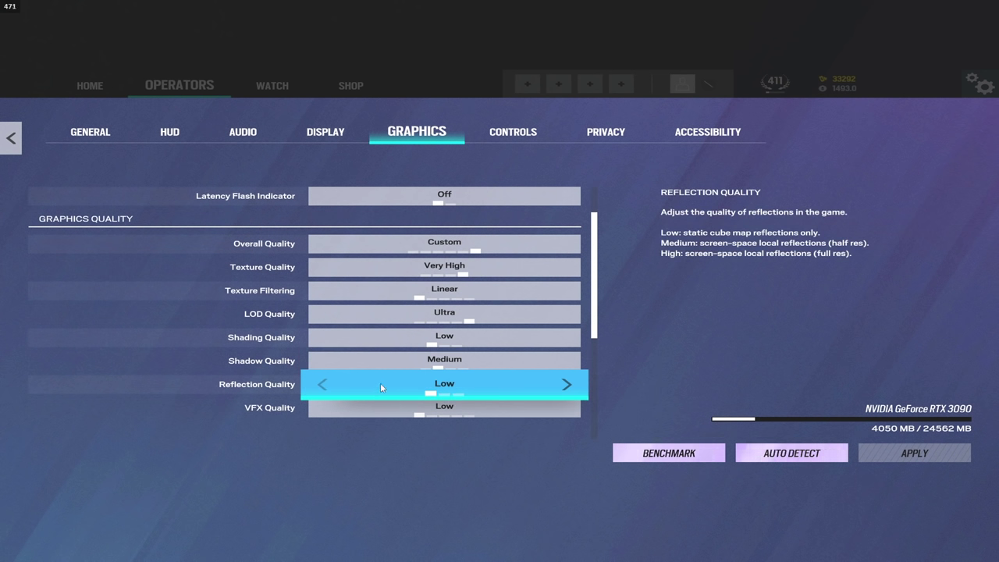
scroll(399, 385, "down", 1)
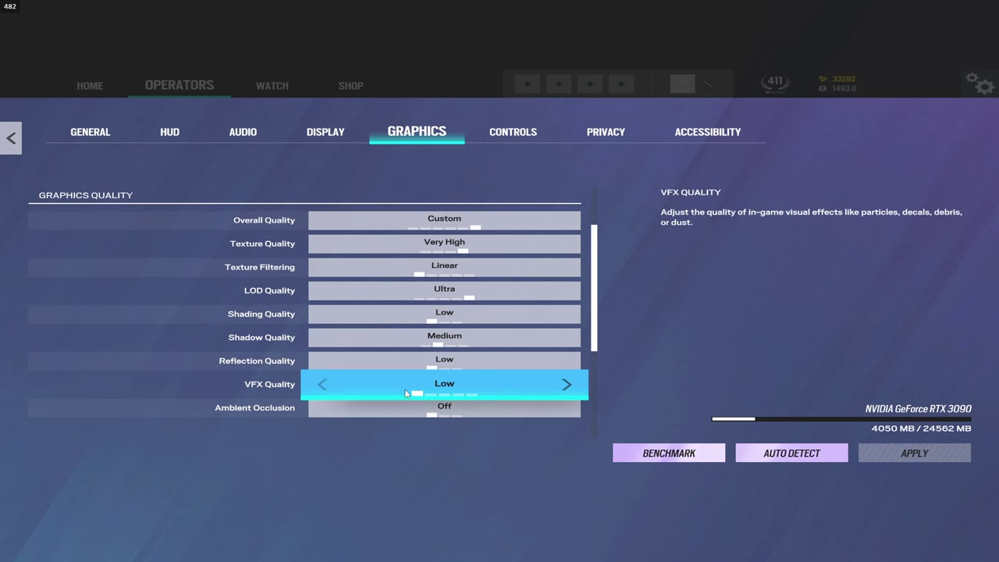
scroll(418, 393, "down", 2)
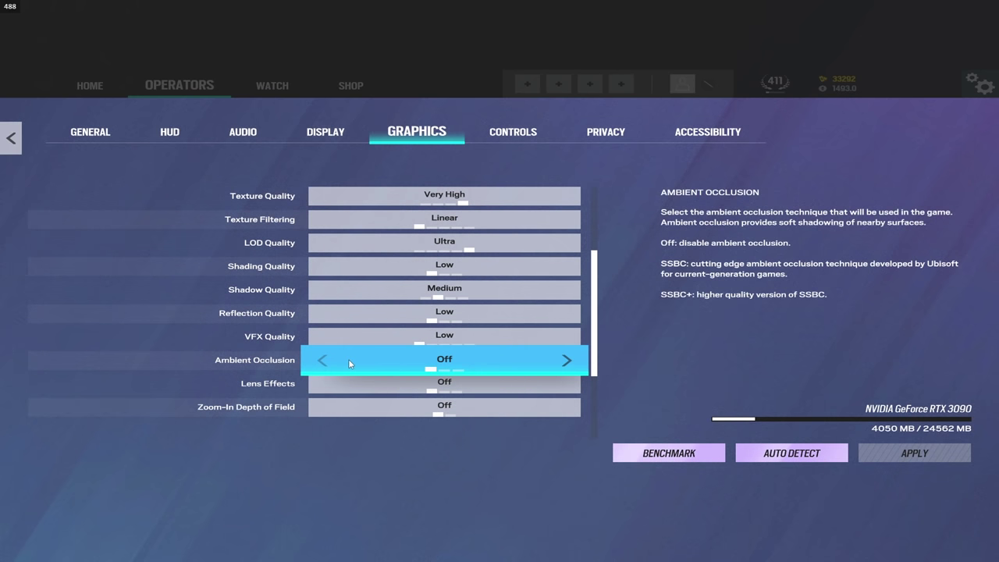
scroll(371, 399, "down", 1)
scroll(371, 398, "down", 4)
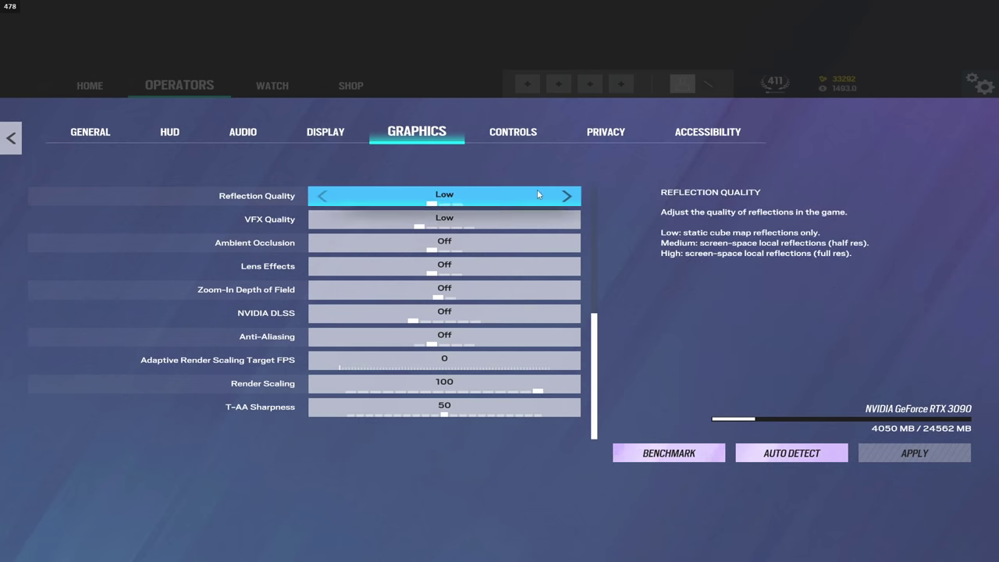
Open the controls settings and check the mouse sensitivities, including the ADS sensitivity for each magnification
left_click(466, 131)
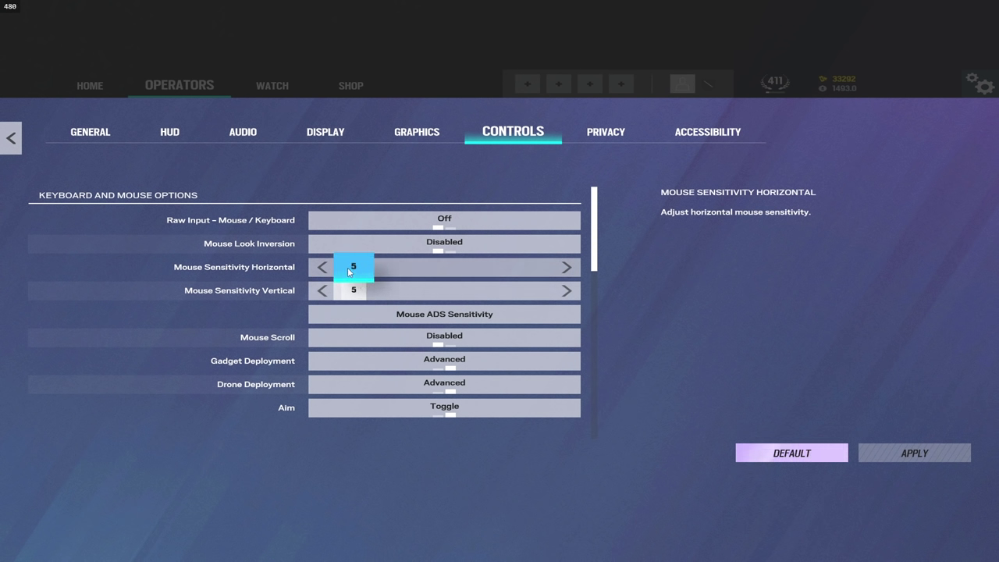
left_click_drag(349, 270, 352, 267)
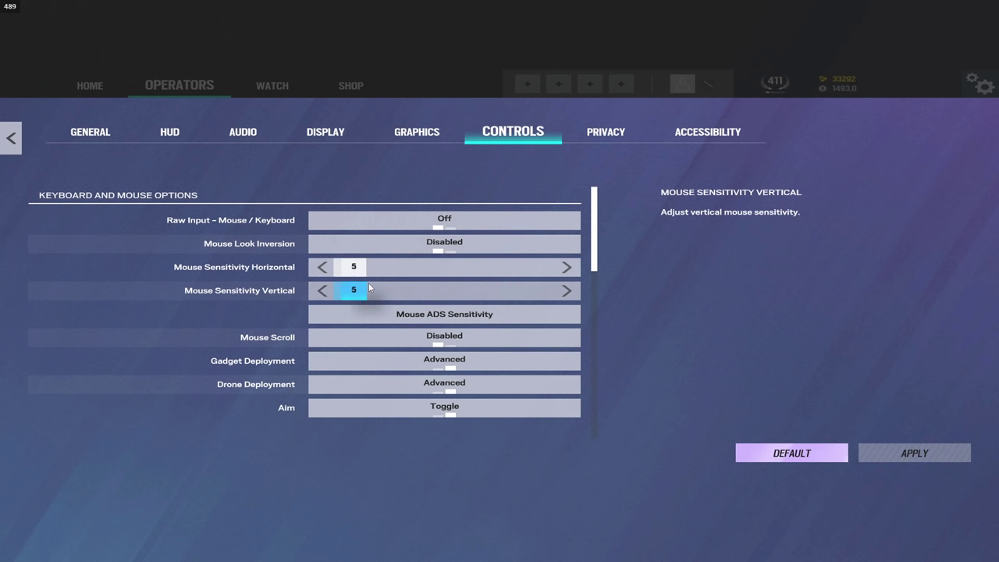
key("Down")
key("Down")
key("Return")
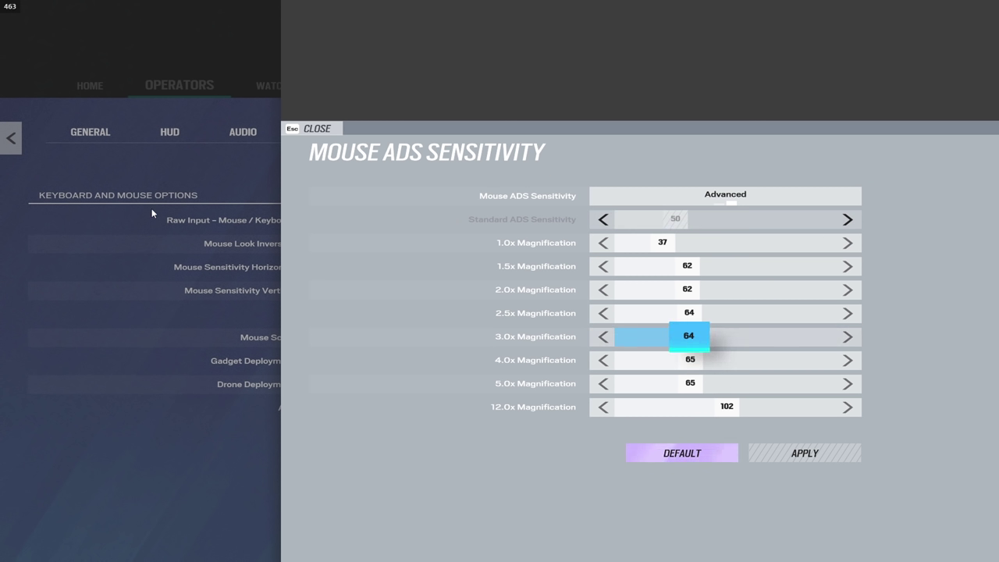
key("Escape")
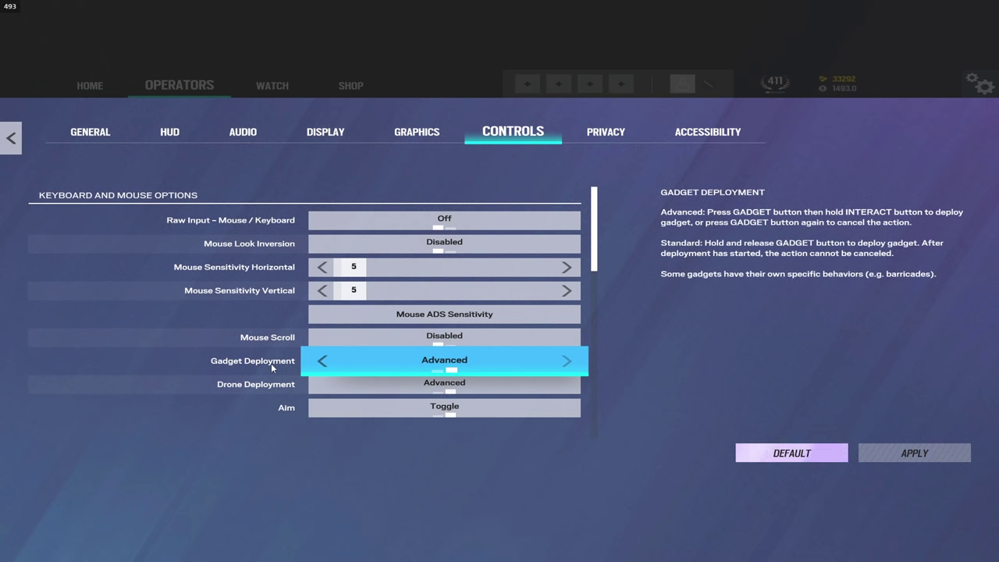
Review the remaining keyboard and mouse options, from gadget deployment to walk behavior, and the first controller options
scroll(362, 406, "down", 1)
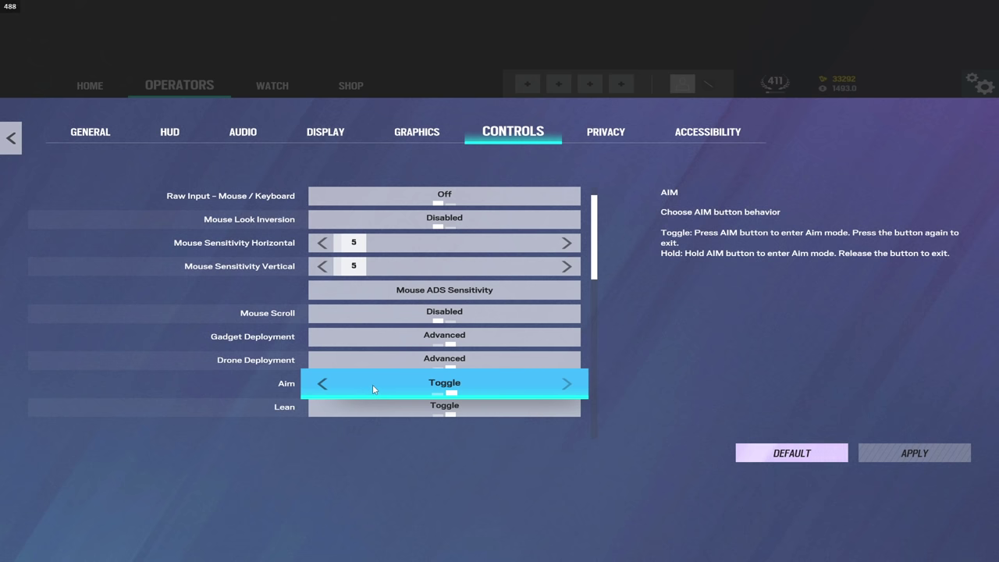
scroll(372, 384, "down", 1)
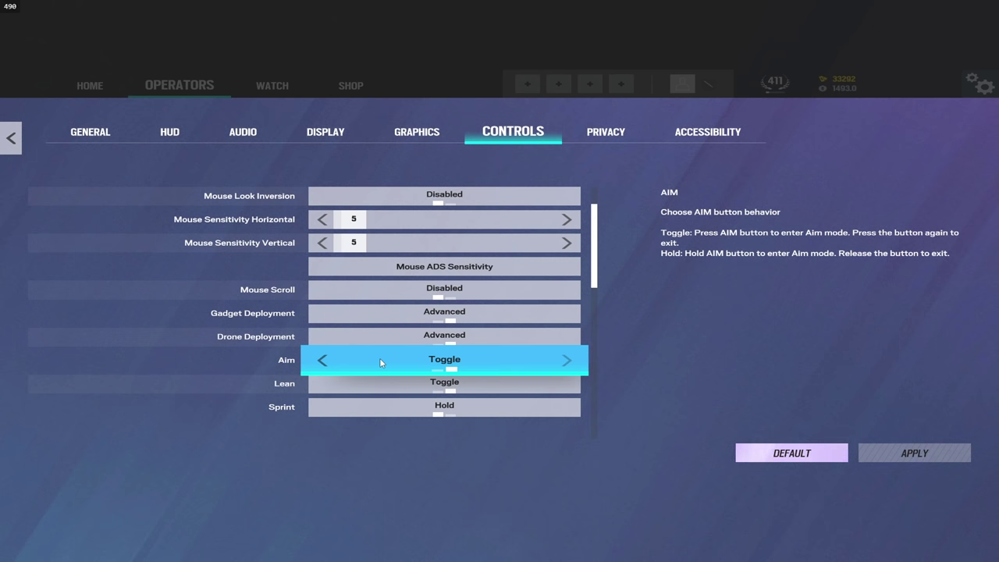
scroll(355, 382, "down", 1)
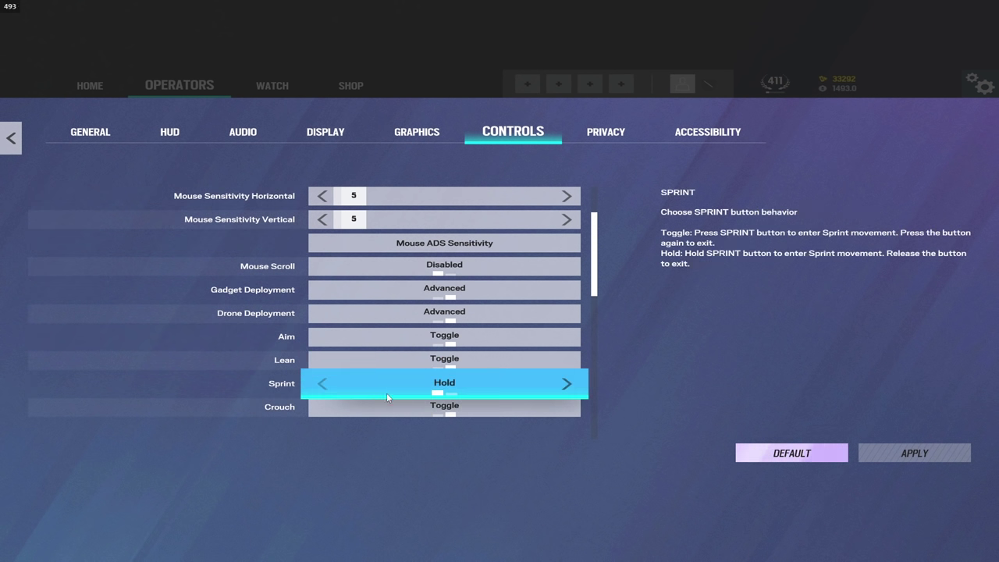
scroll(387, 397, "down", 1)
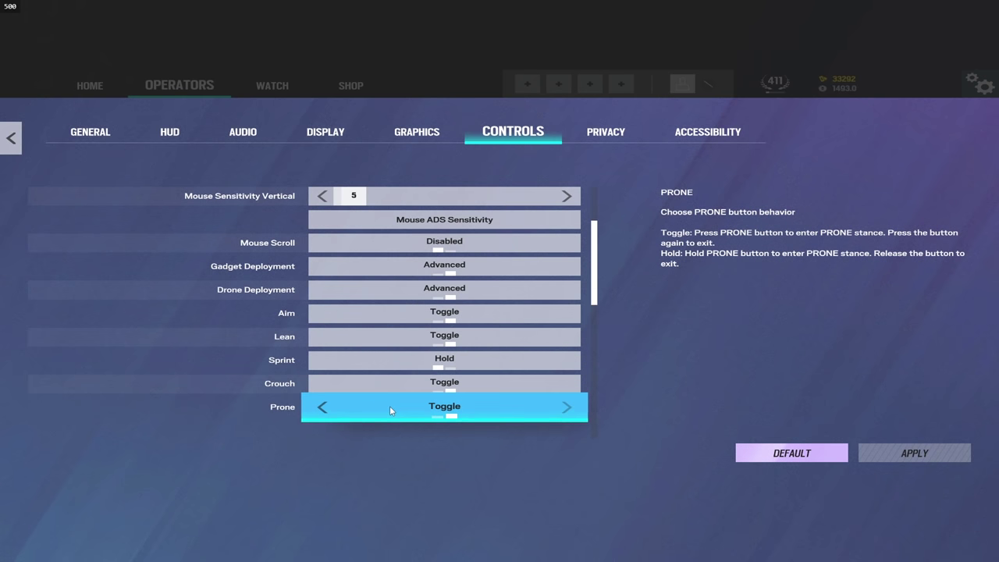
scroll(390, 403, "down", 3)
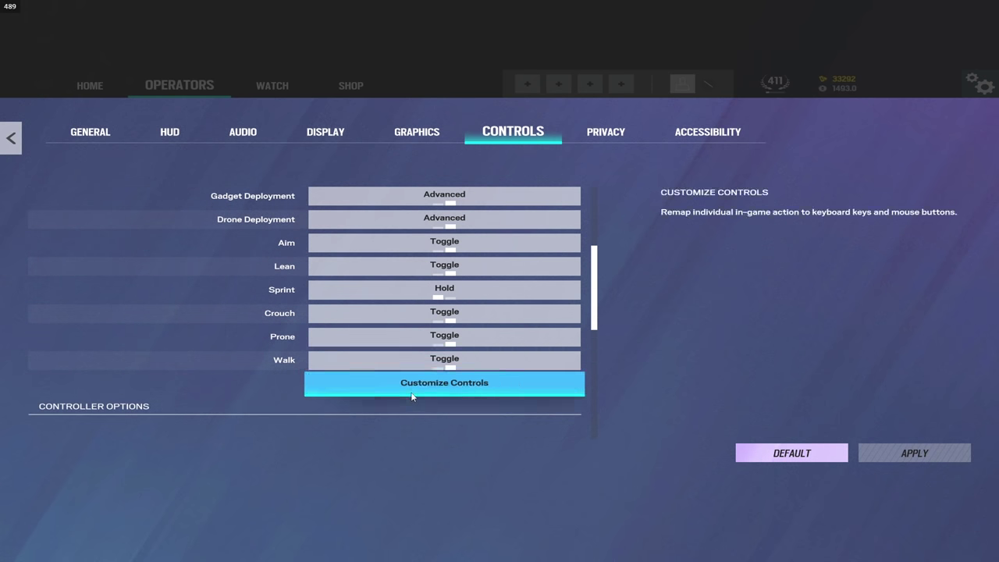
scroll(412, 397, "down", 2)
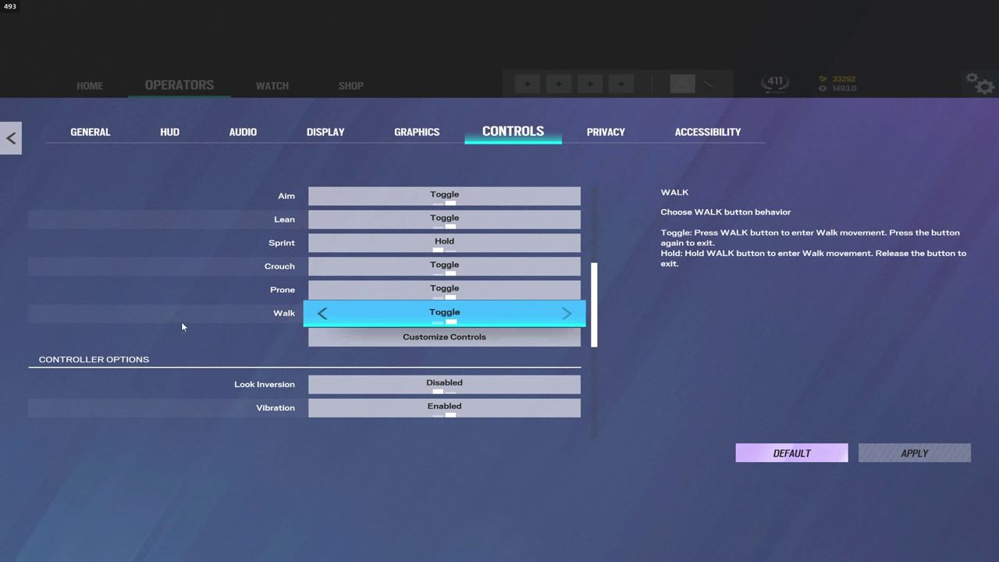
scroll(273, 391, "down", 2)
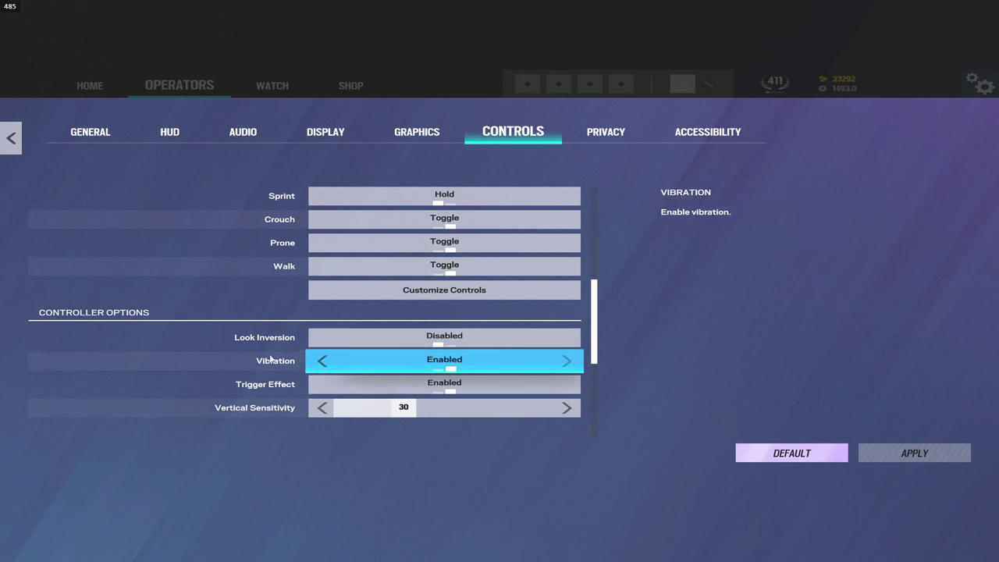
scroll(260, 380, "down", 1)
scroll(351, 344, "up", 1)
Open the control customization and review the general and character key bindings down to Drop Defuser
left_click(421, 295)
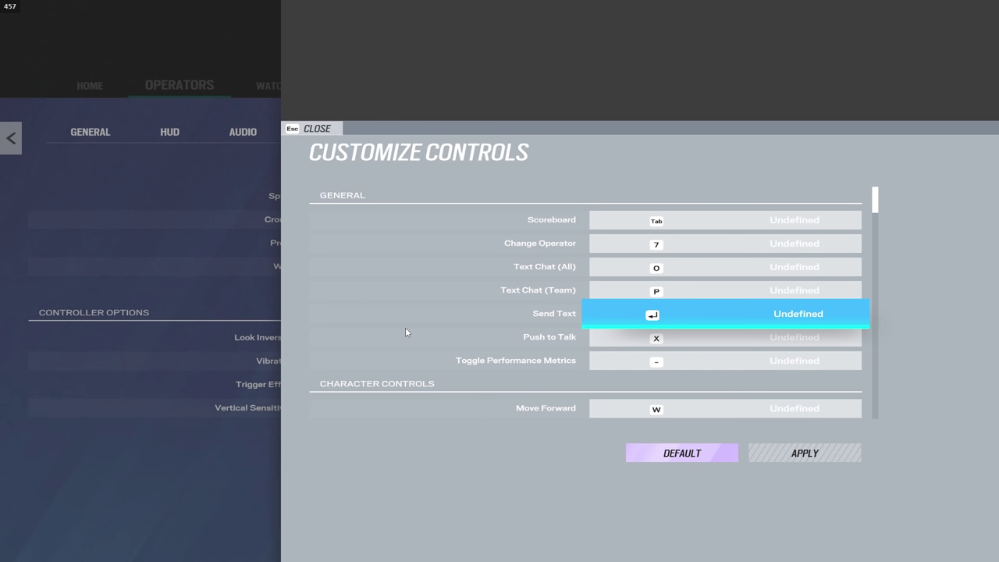
scroll(405, 329, "down", 1)
scroll(405, 334, "down", 4)
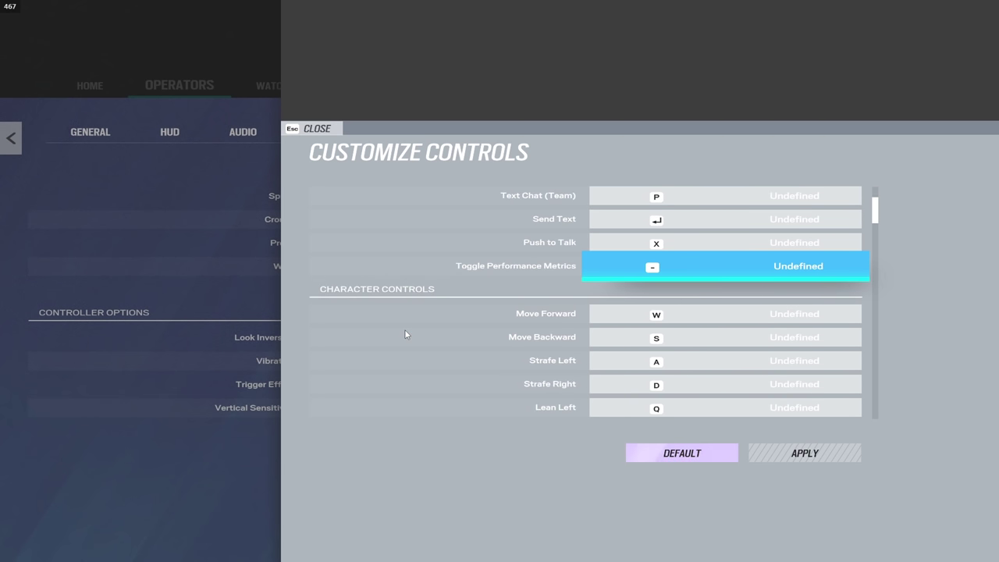
scroll(420, 357, "down", 4)
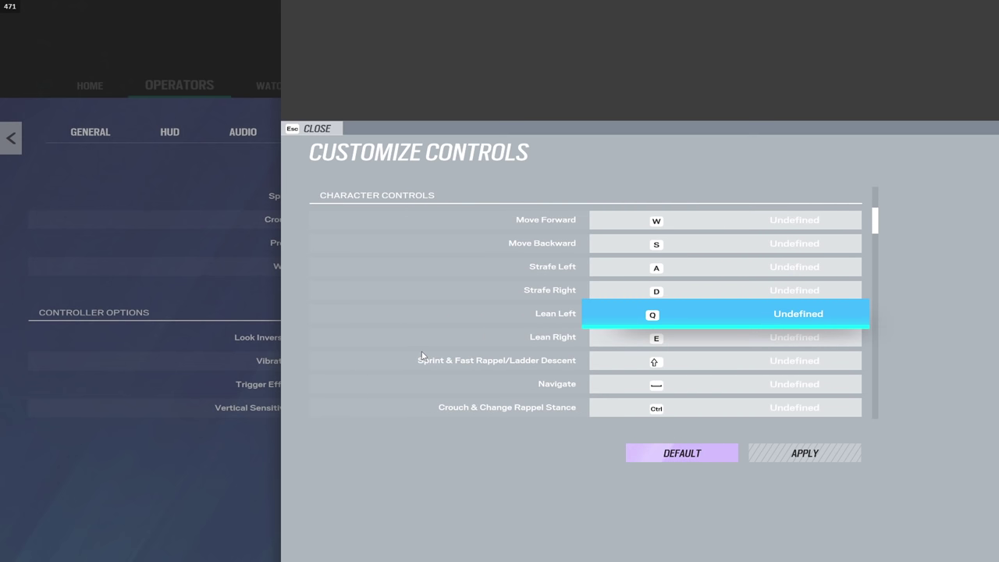
scroll(422, 356, "down", 4)
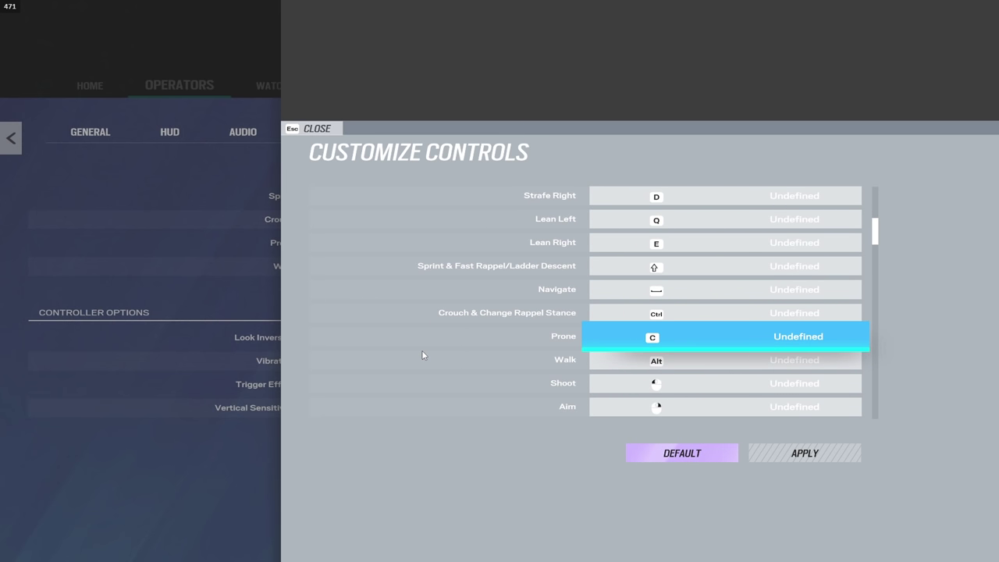
scroll(422, 352, "down", 2)
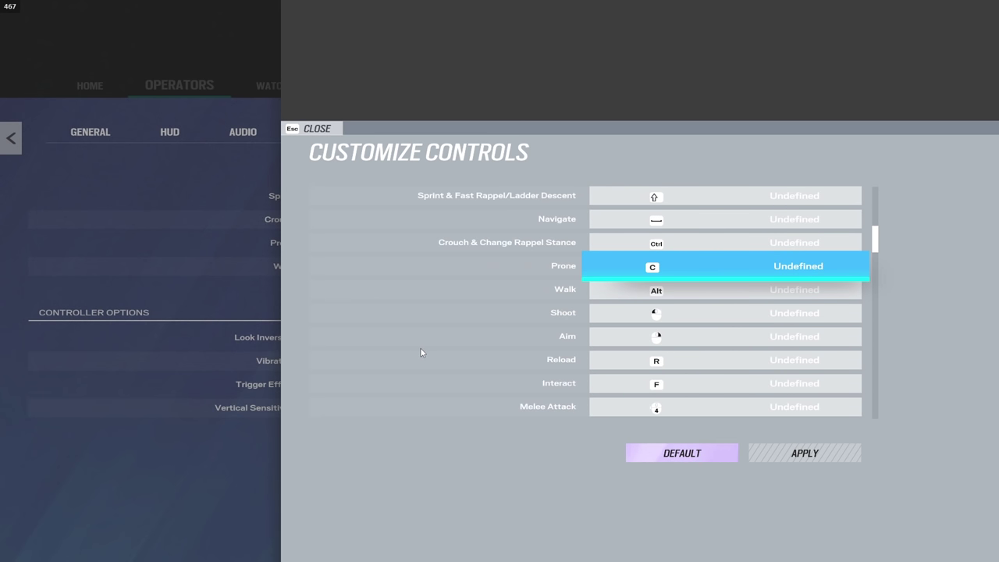
scroll(420, 352, "down", 3)
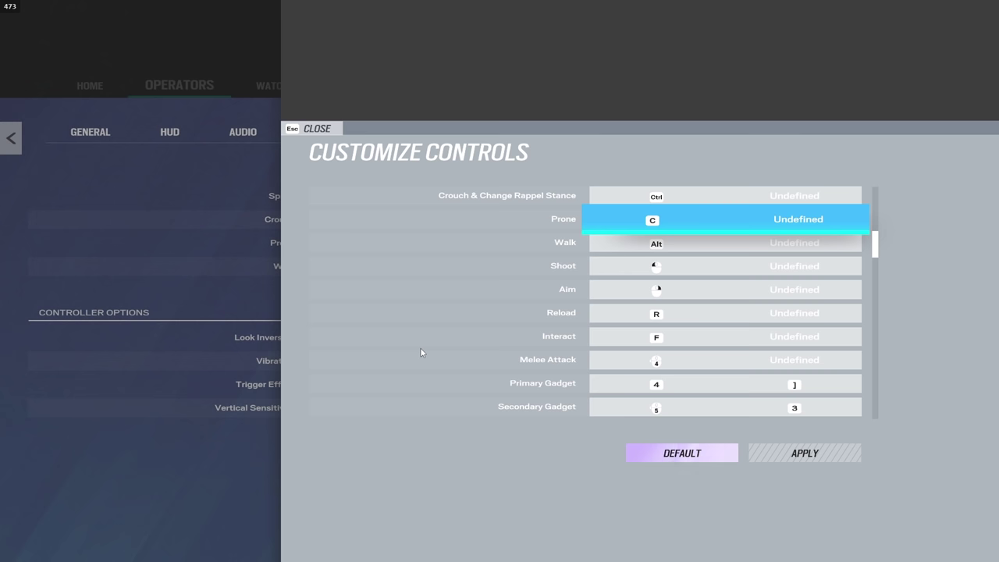
scroll(420, 352, "down", 5)
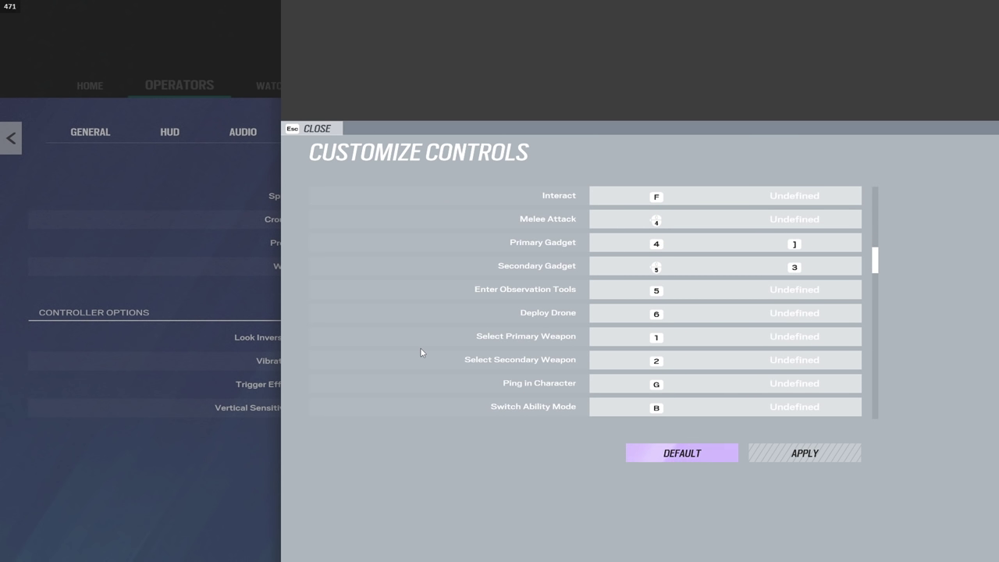
scroll(420, 352, "down", 5)
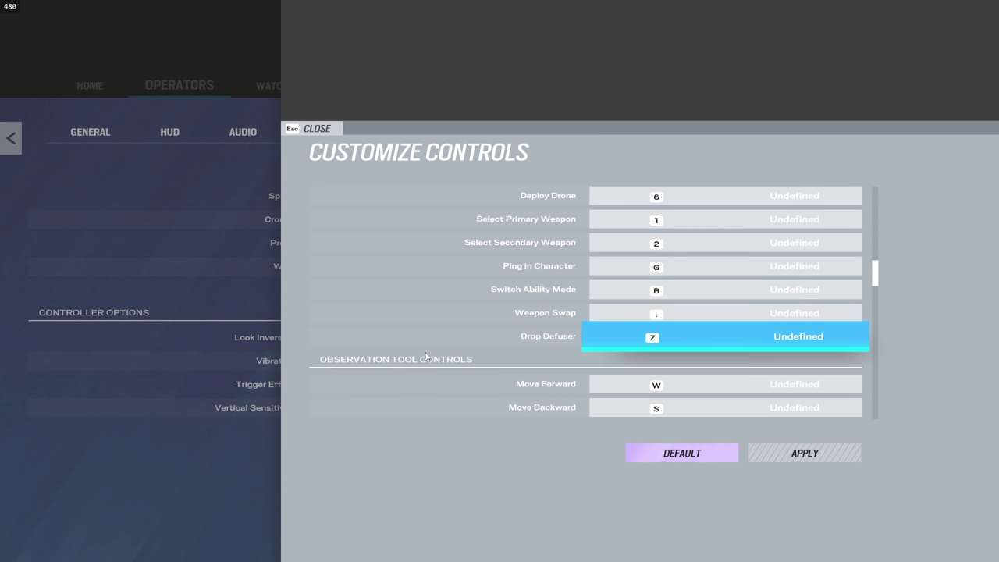
Review the key bindings for observation tools, spectator cameras and match replay, and close the control customization
scroll(426, 357, "down", 4)
scroll(433, 353, "down", 4)
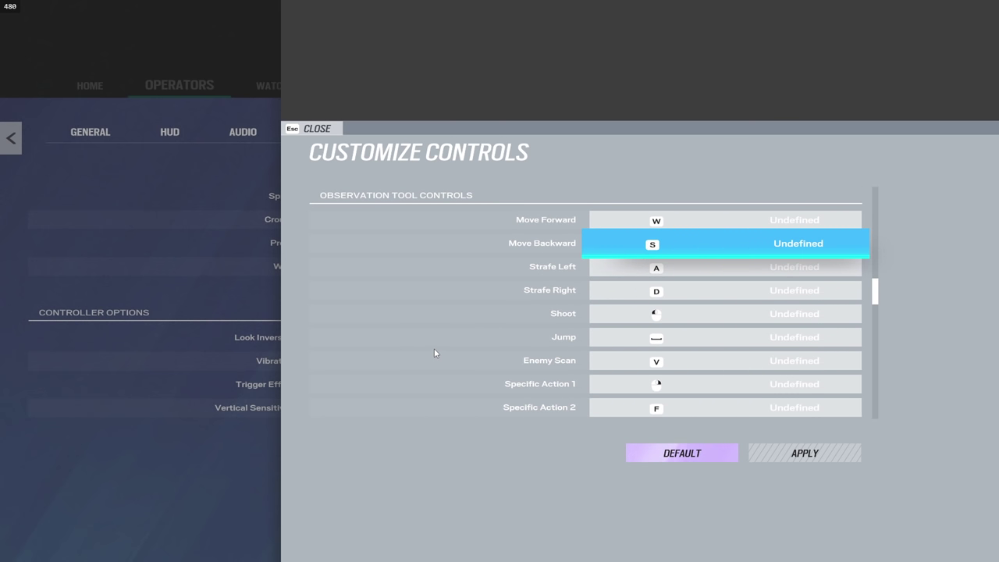
scroll(438, 349, "down", 4)
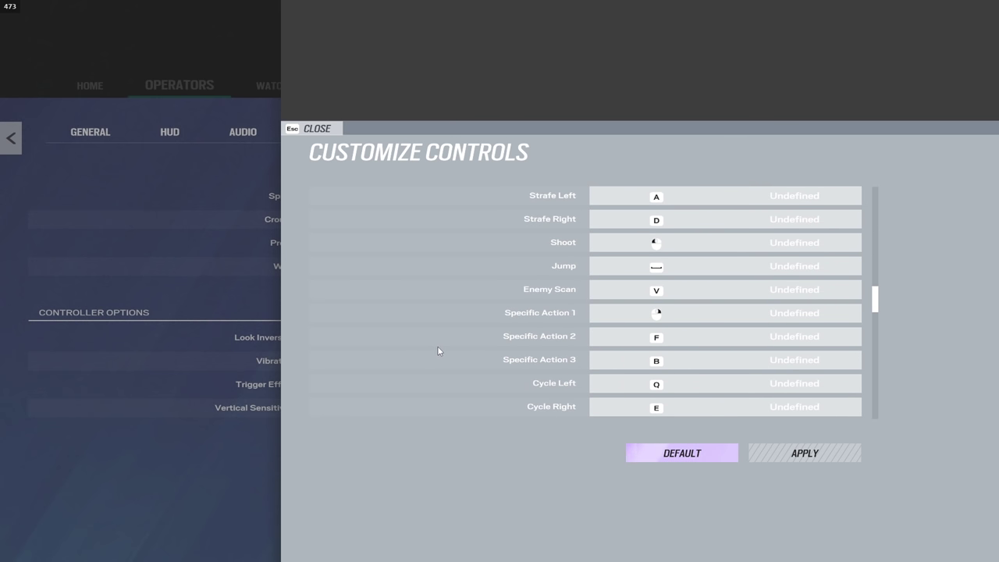
scroll(440, 347, "down", 4)
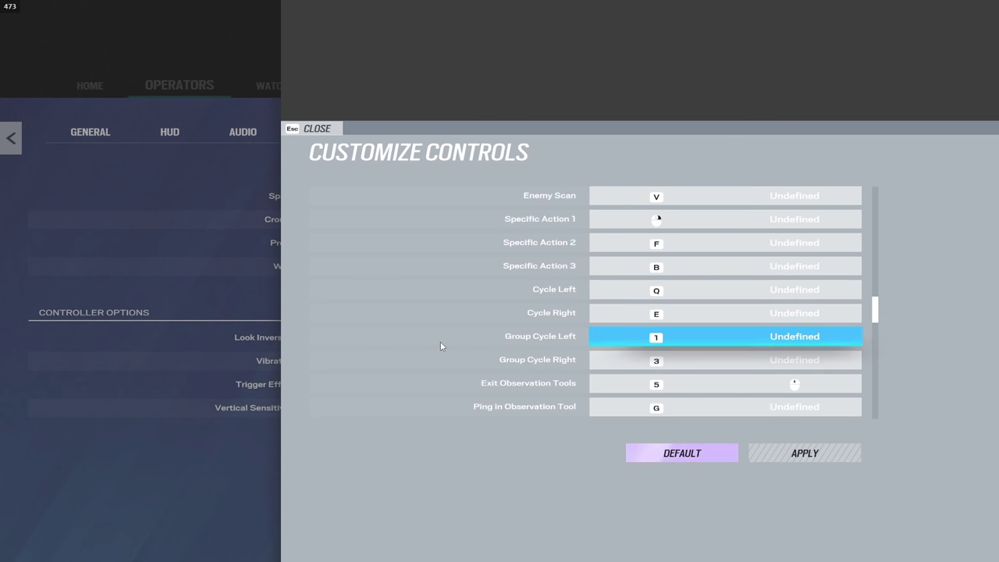
scroll(440, 347, "down", 2)
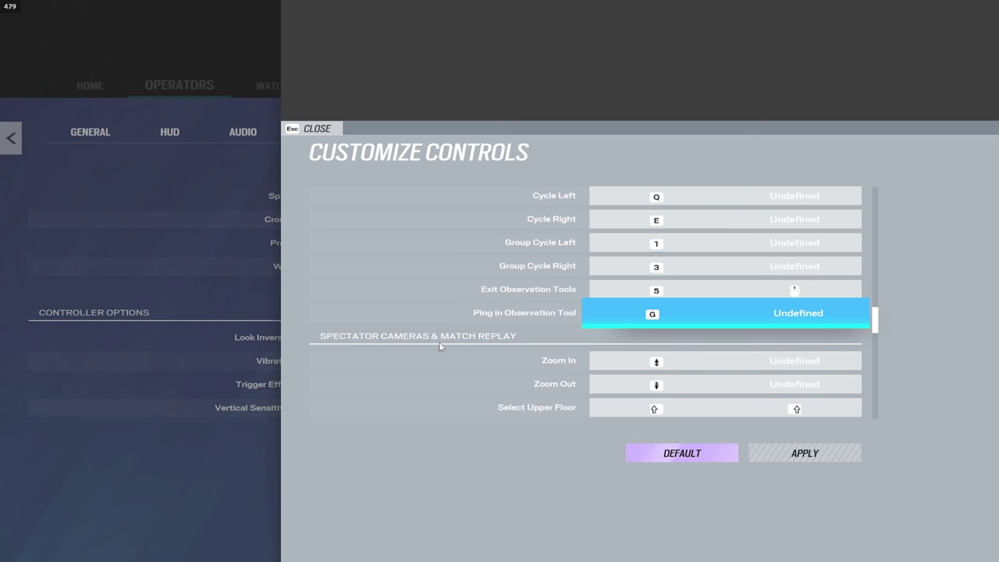
scroll(439, 347, "down", 9)
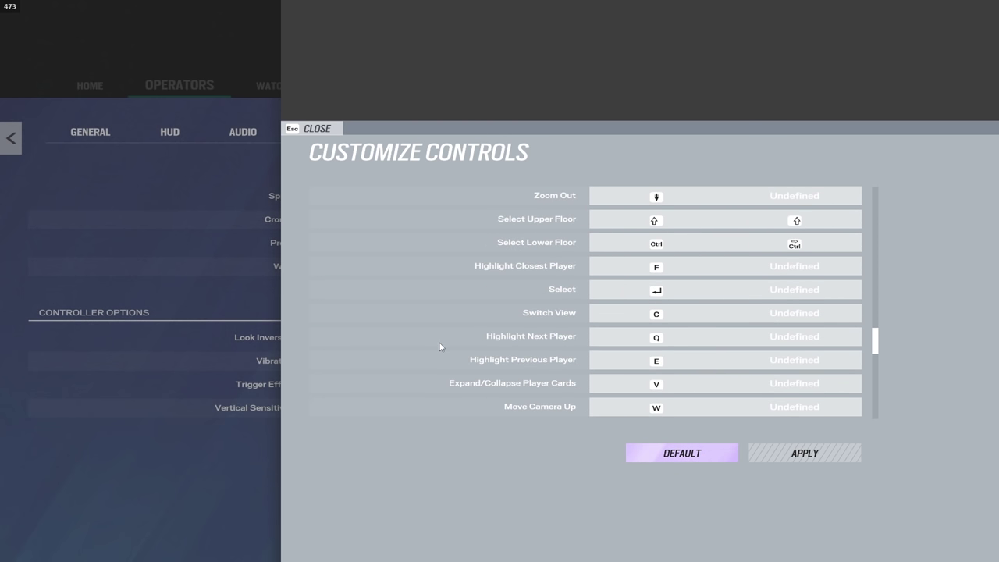
scroll(440, 346, "down", 9)
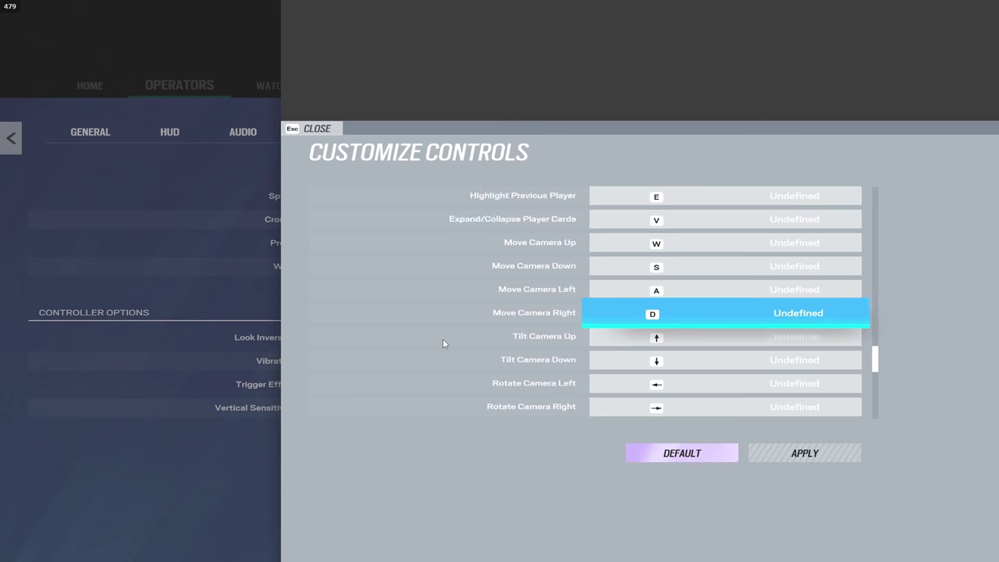
scroll(444, 345, "down", 15)
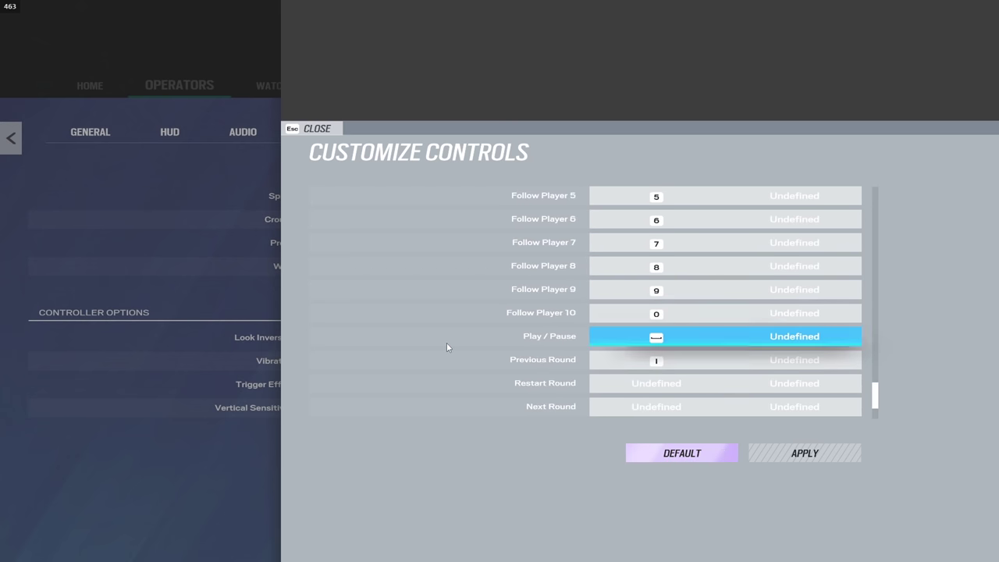
key("Escape")
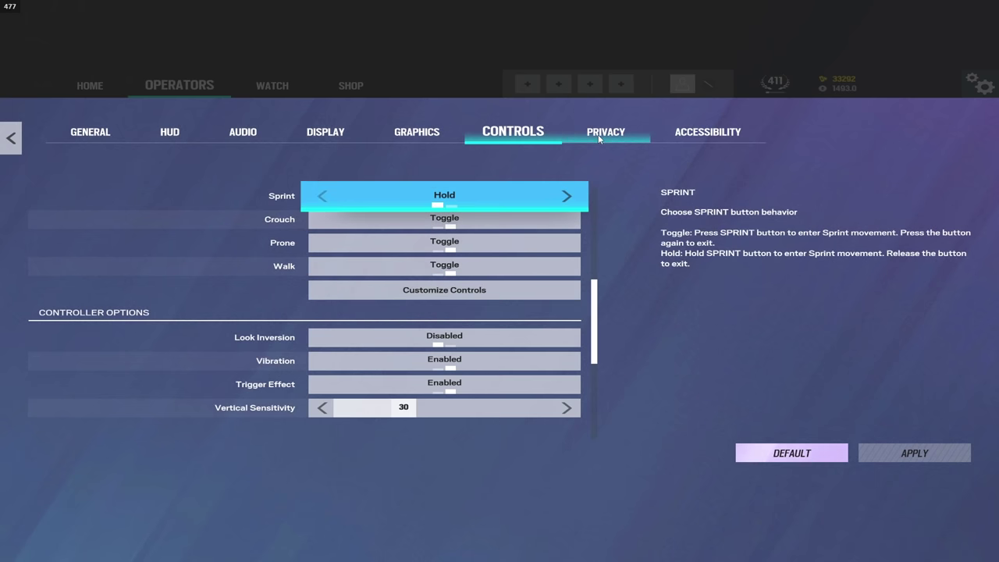
Review the privacy settings and the accessibility settings, including optic color, team colors and chat preferences
left_click(612, 133)
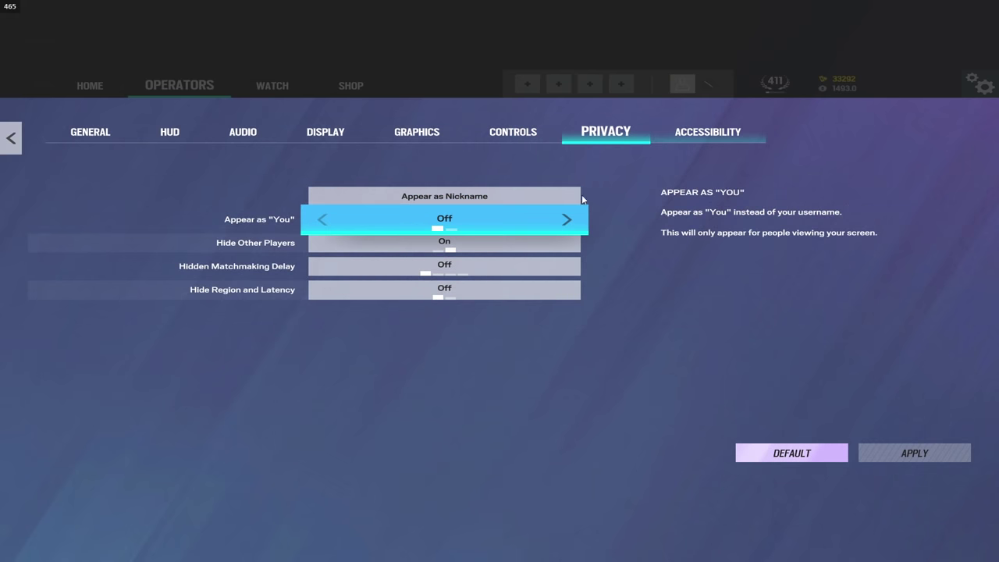
left_click(696, 144)
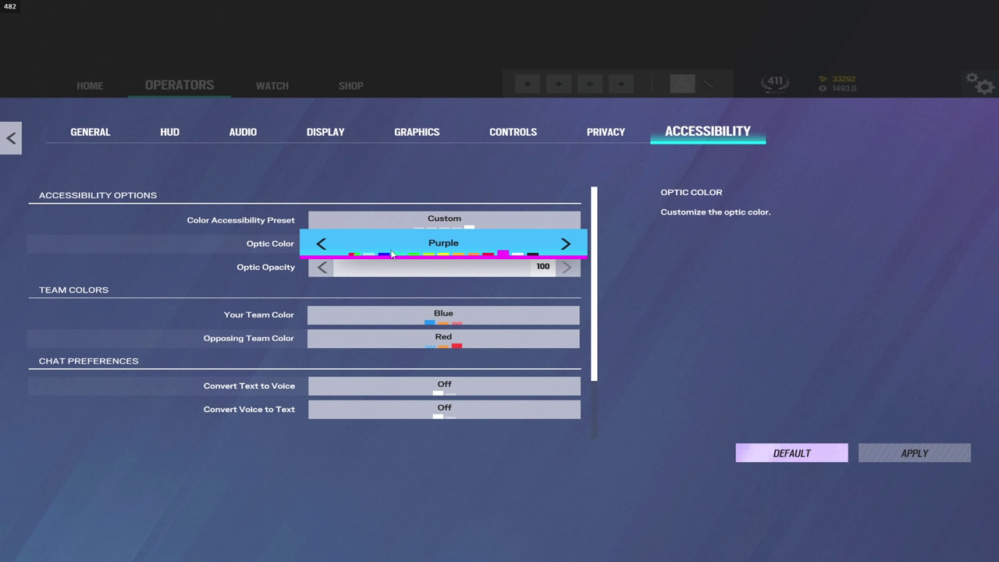
scroll(486, 308, "down", 3)
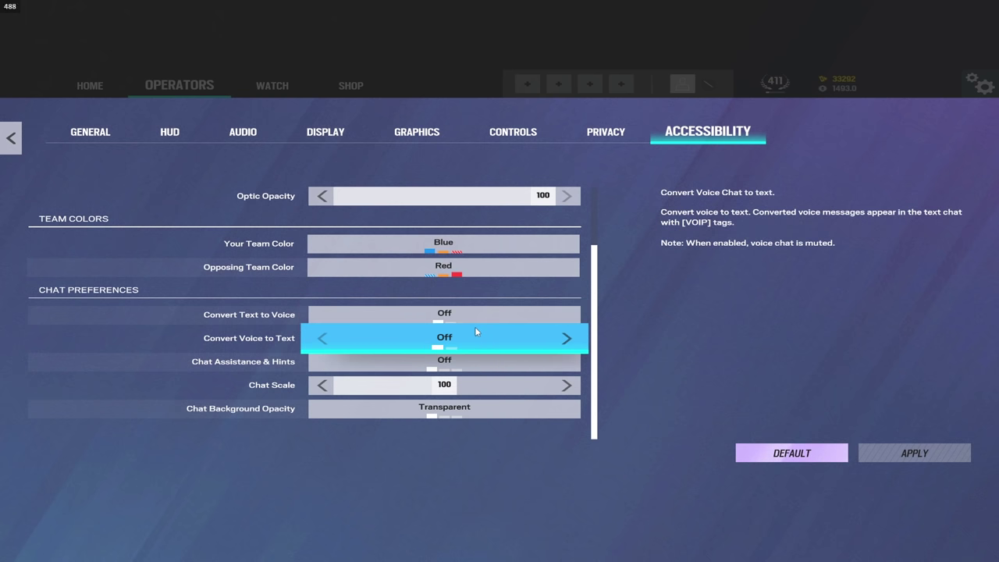
scroll(474, 326, "up", 3)
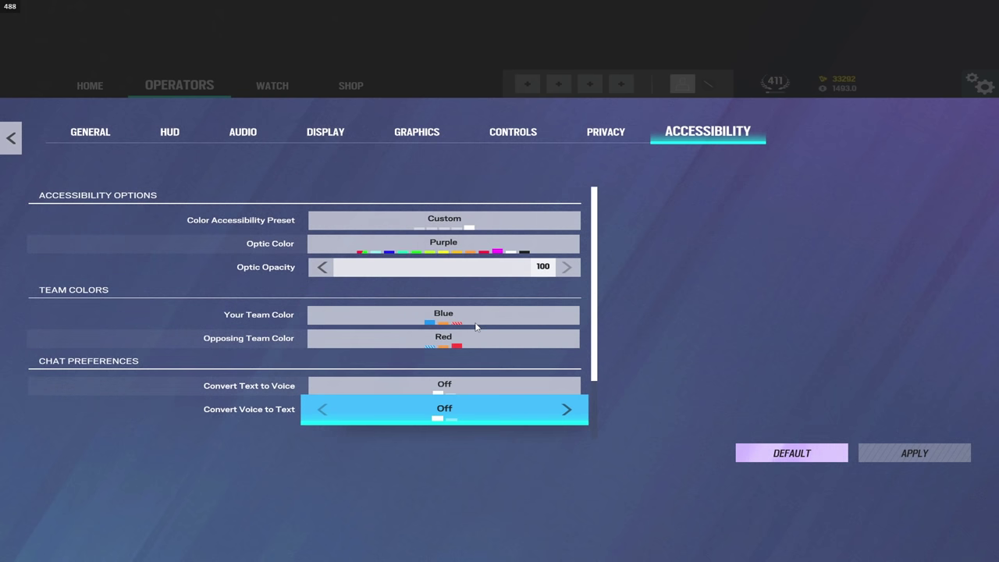
Return to the general settings page with the squad privacy and matchmaking options
left_click(101, 139)
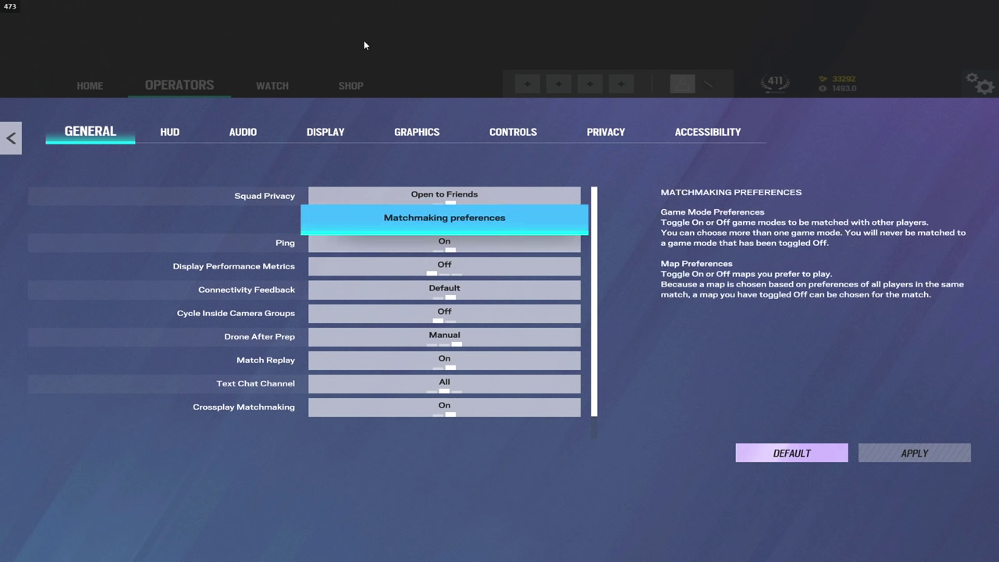
key("Escape")
left_click(808, 111)
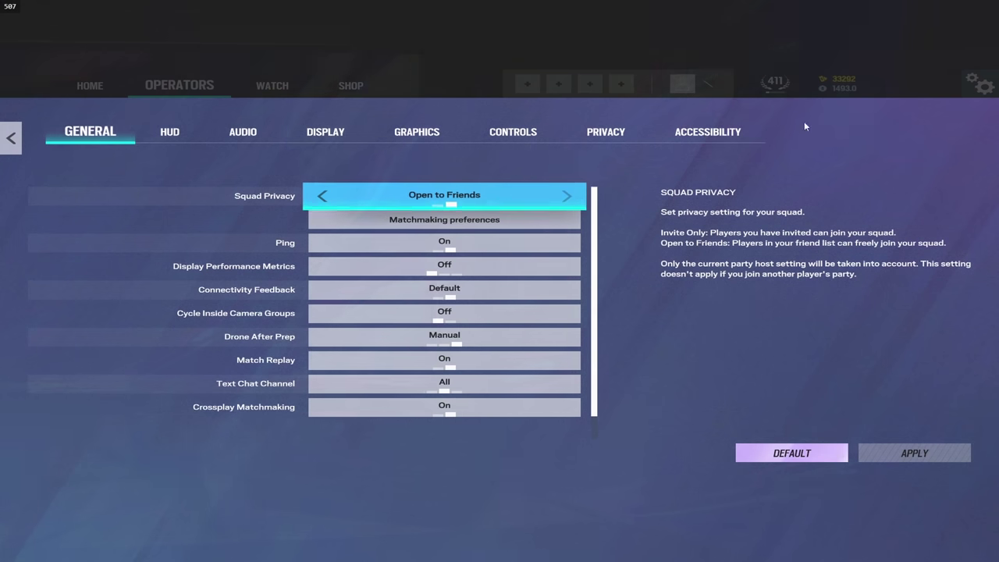